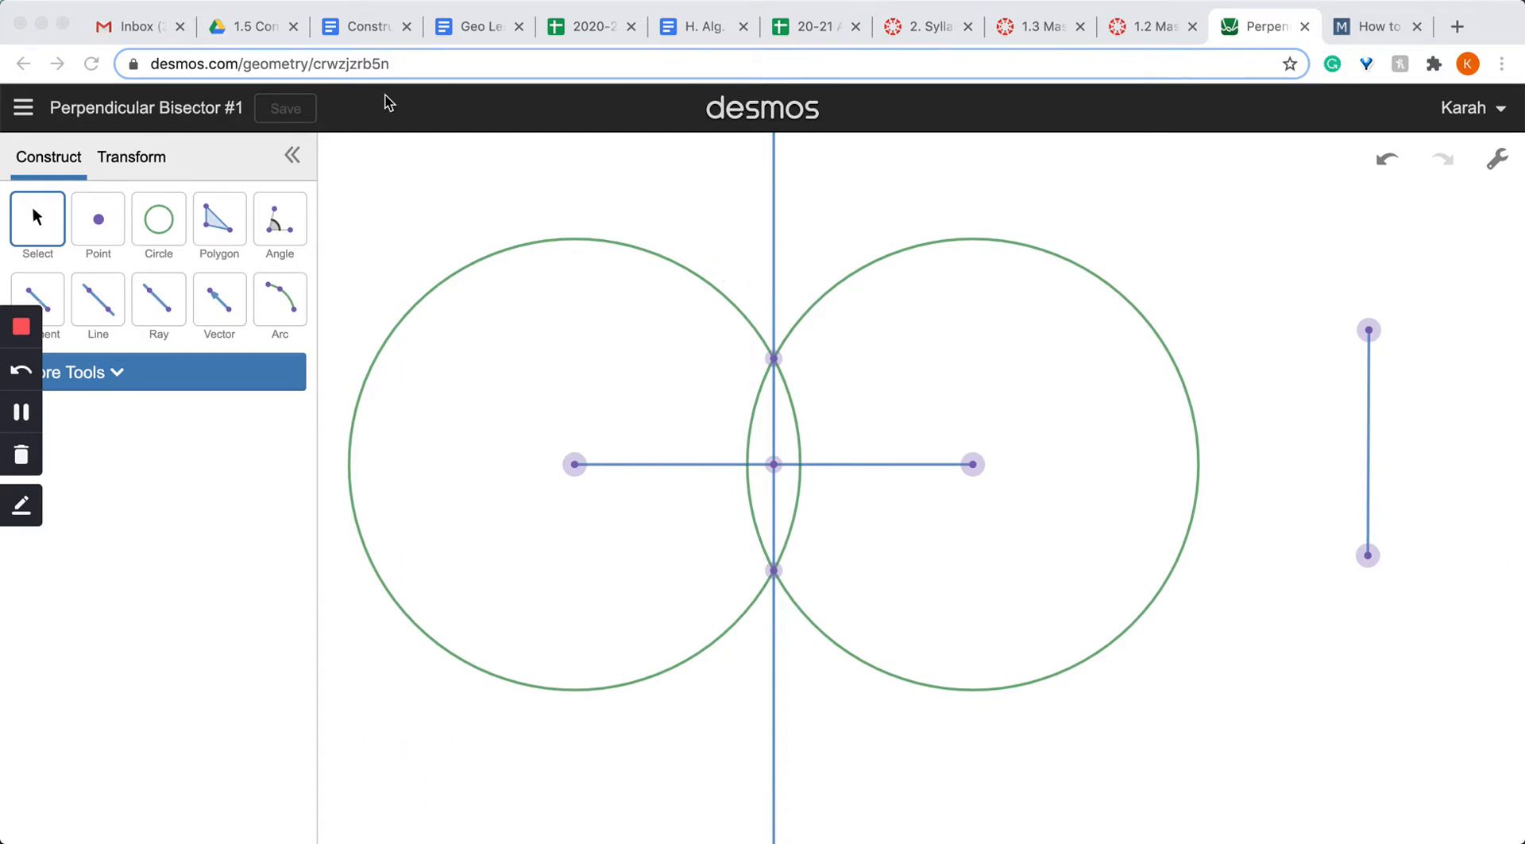
# Step: Create a new construction and save it with the title "Bisecting an Angle #1"
pyautogui.click(23, 108)
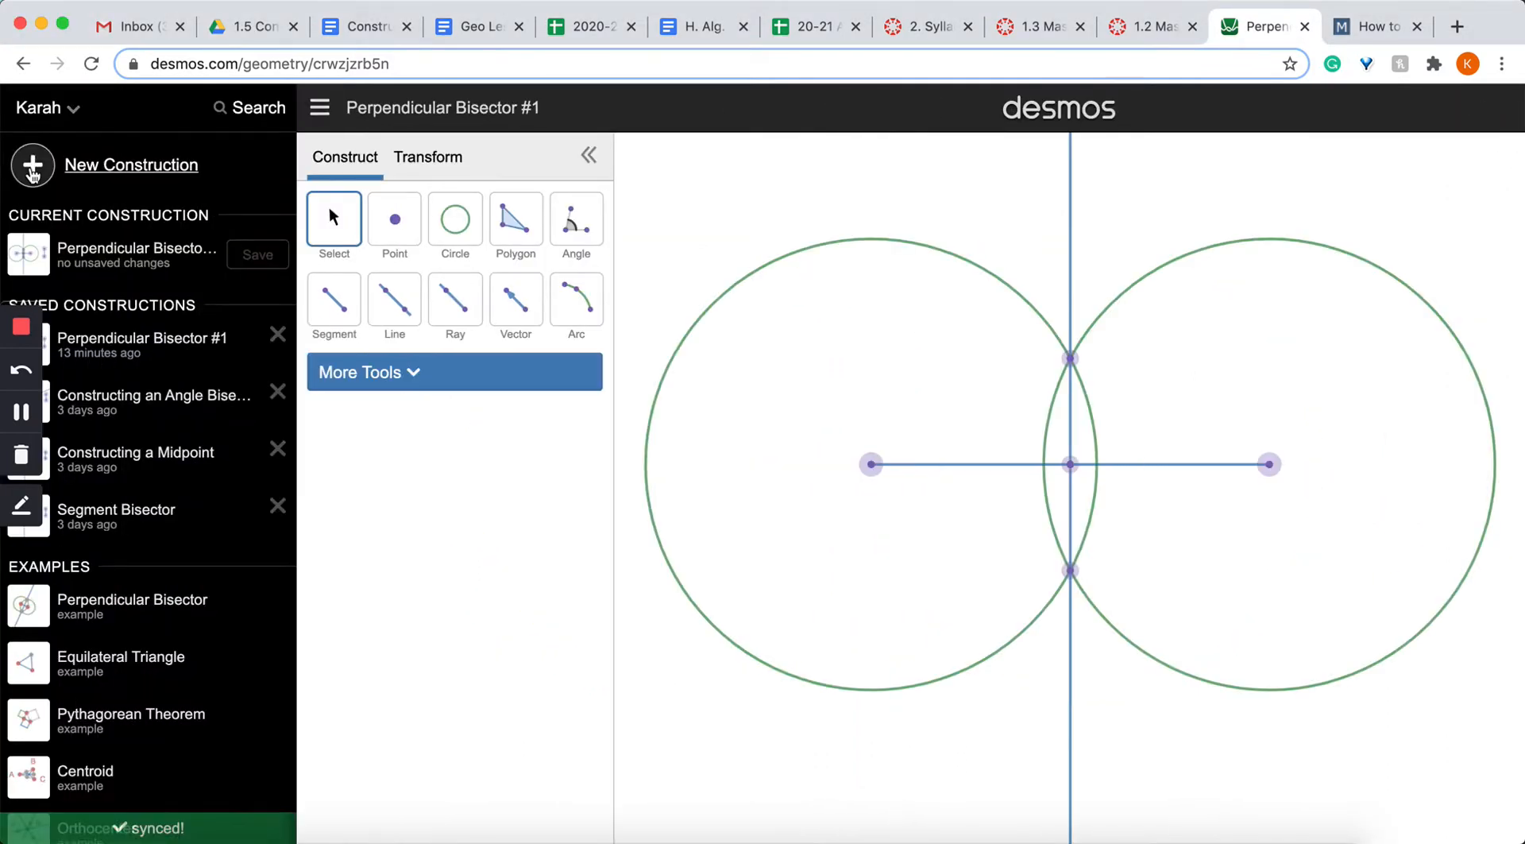
pyautogui.click(33, 169)
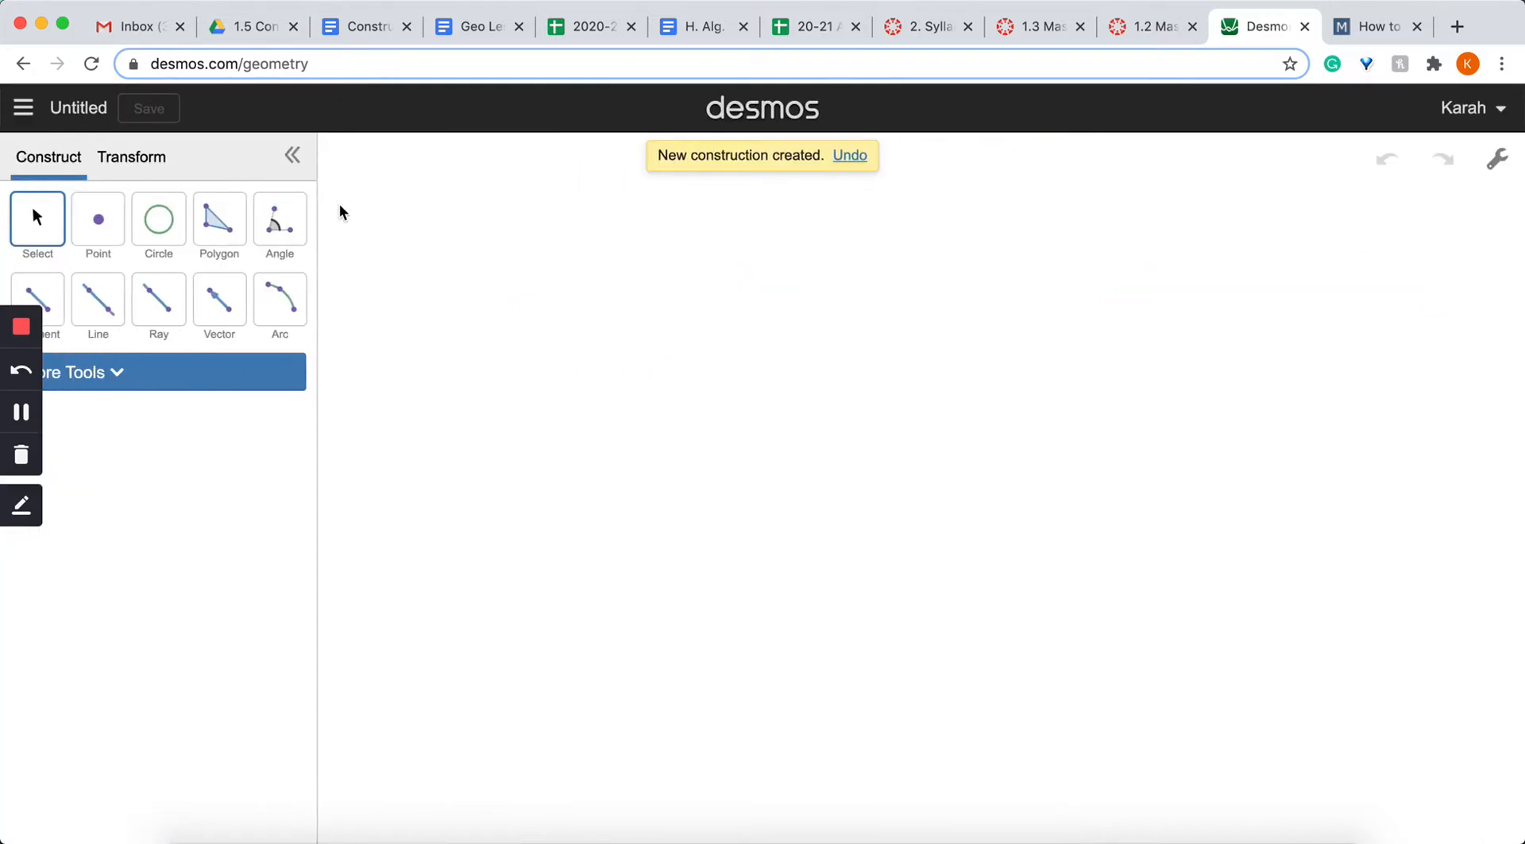
pyautogui.click(94, 109)
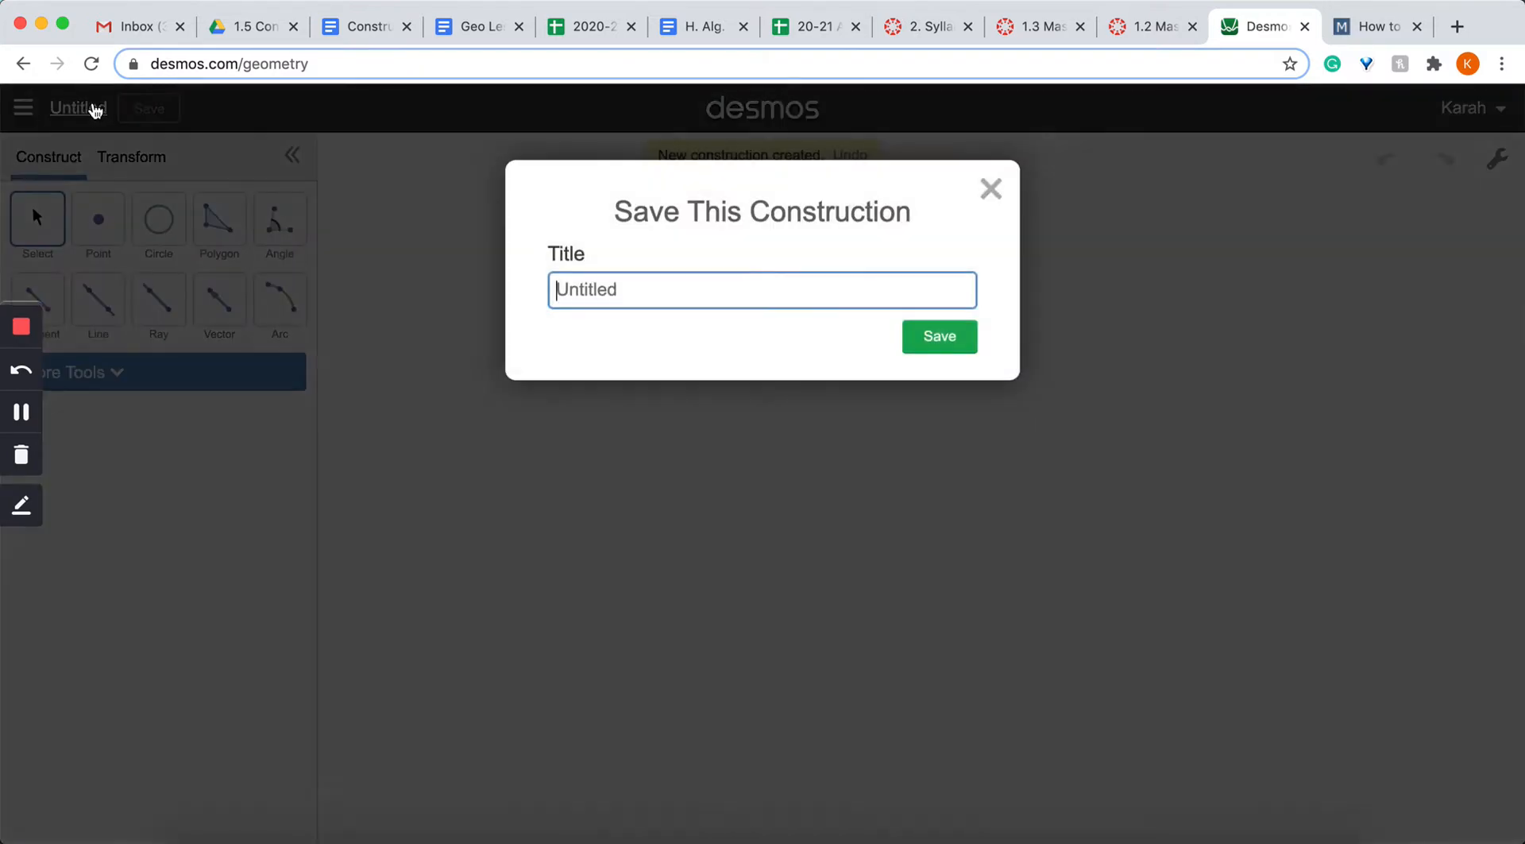
pyautogui.write('Bisecting an An')
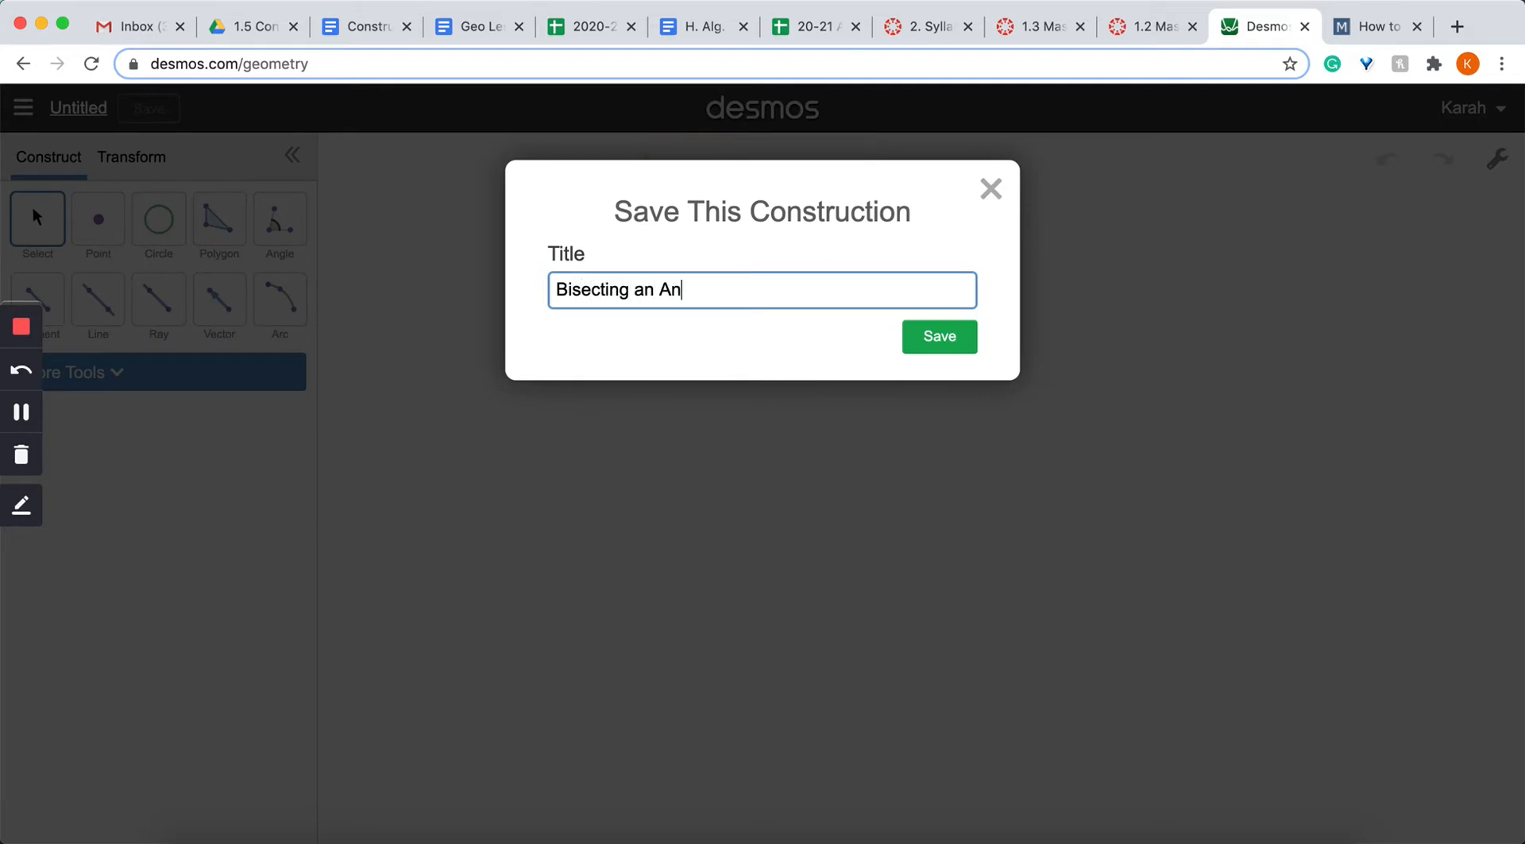
pyautogui.write('gle #1')
pyautogui.click(925, 332)
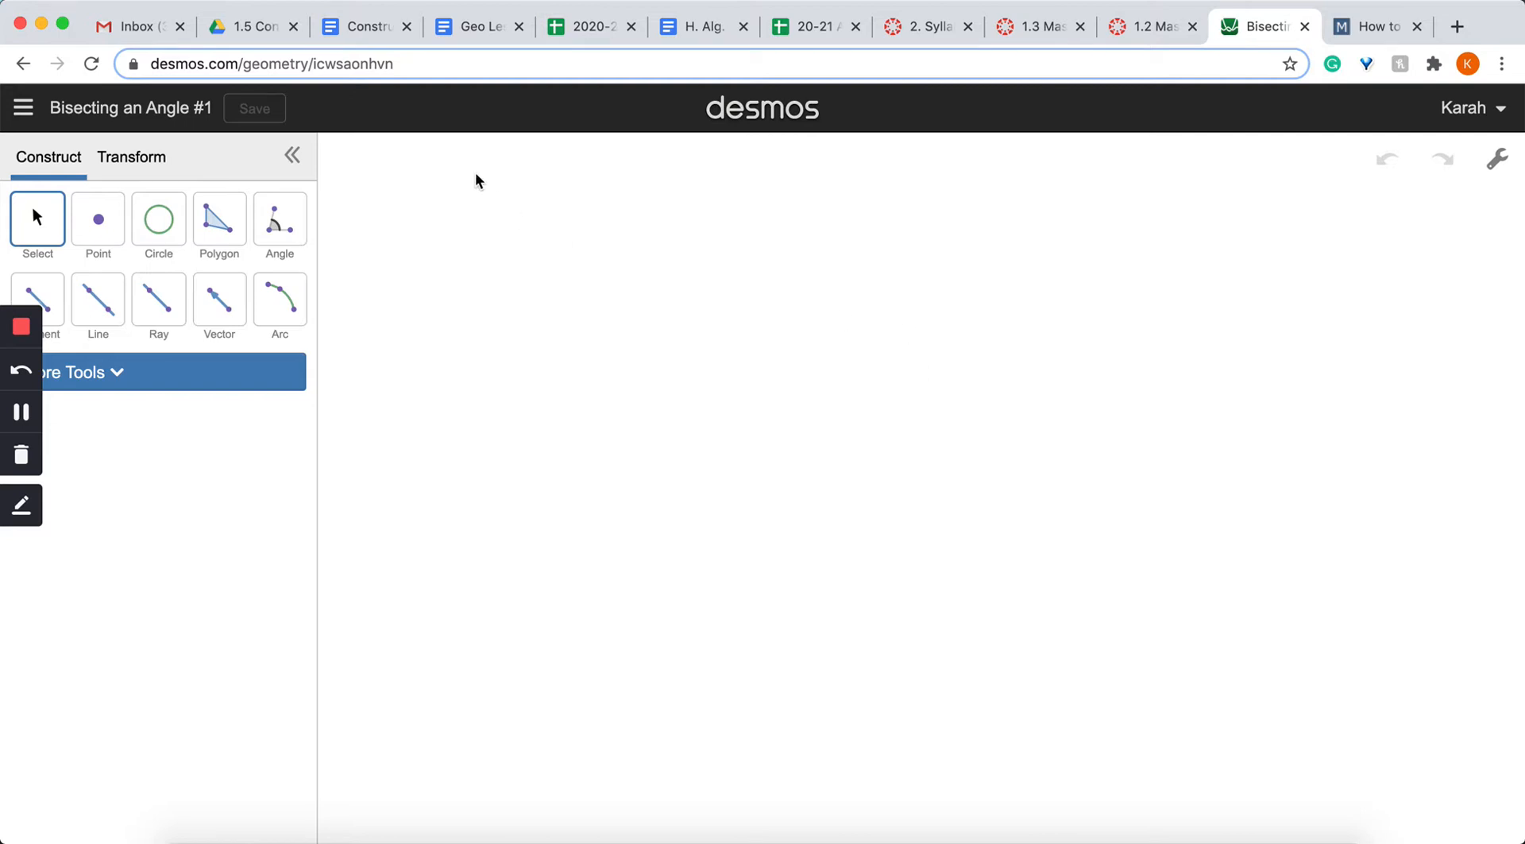
# Step: Place three points with the Angle tool to form a measured acute angle of about 68°, opening up and to the right
pyautogui.click(279, 222)
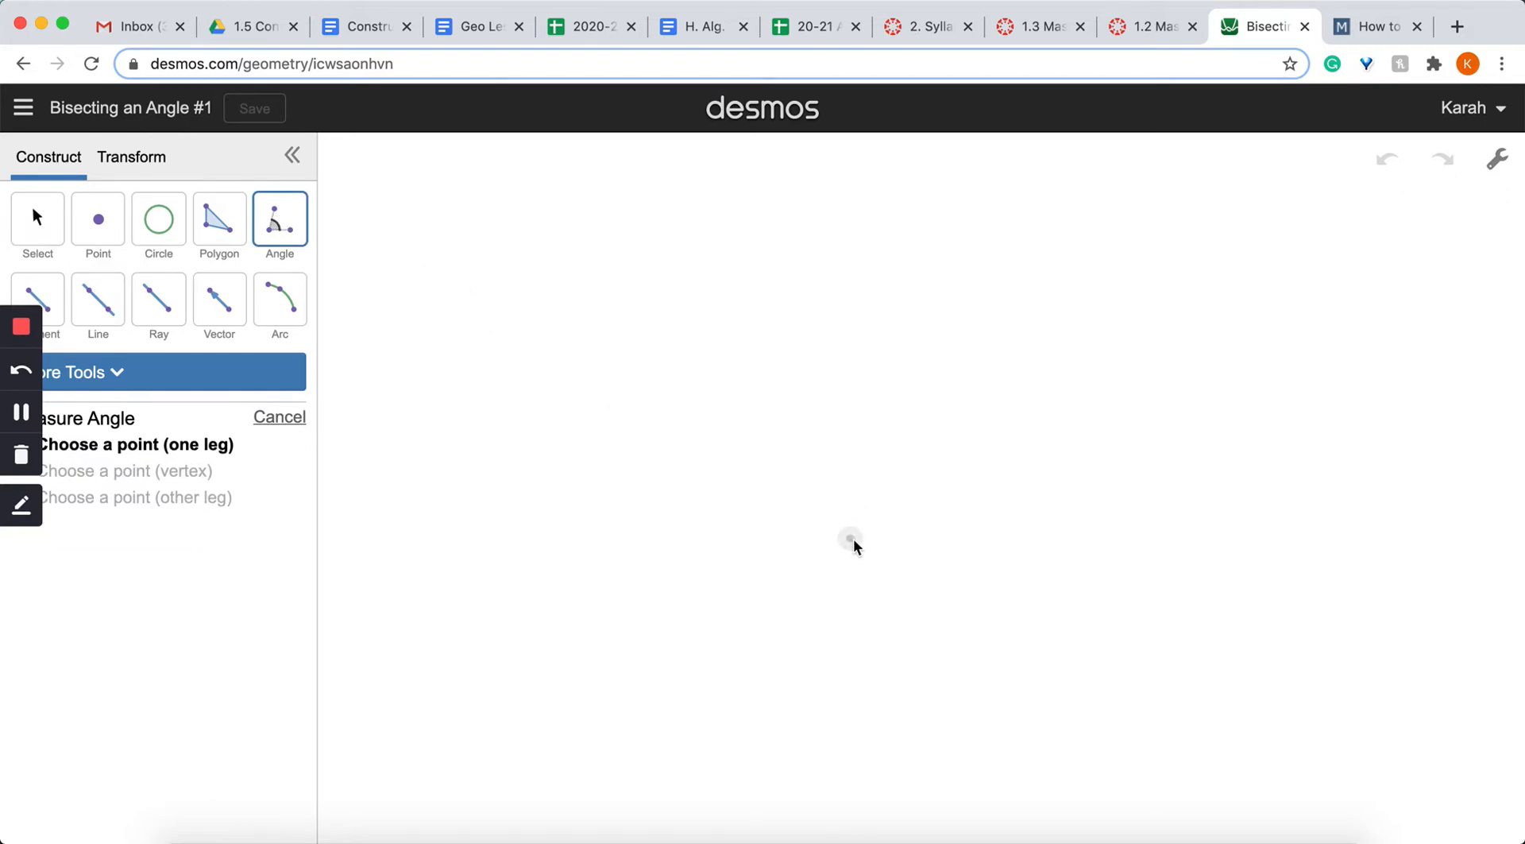
pyautogui.click(896, 562)
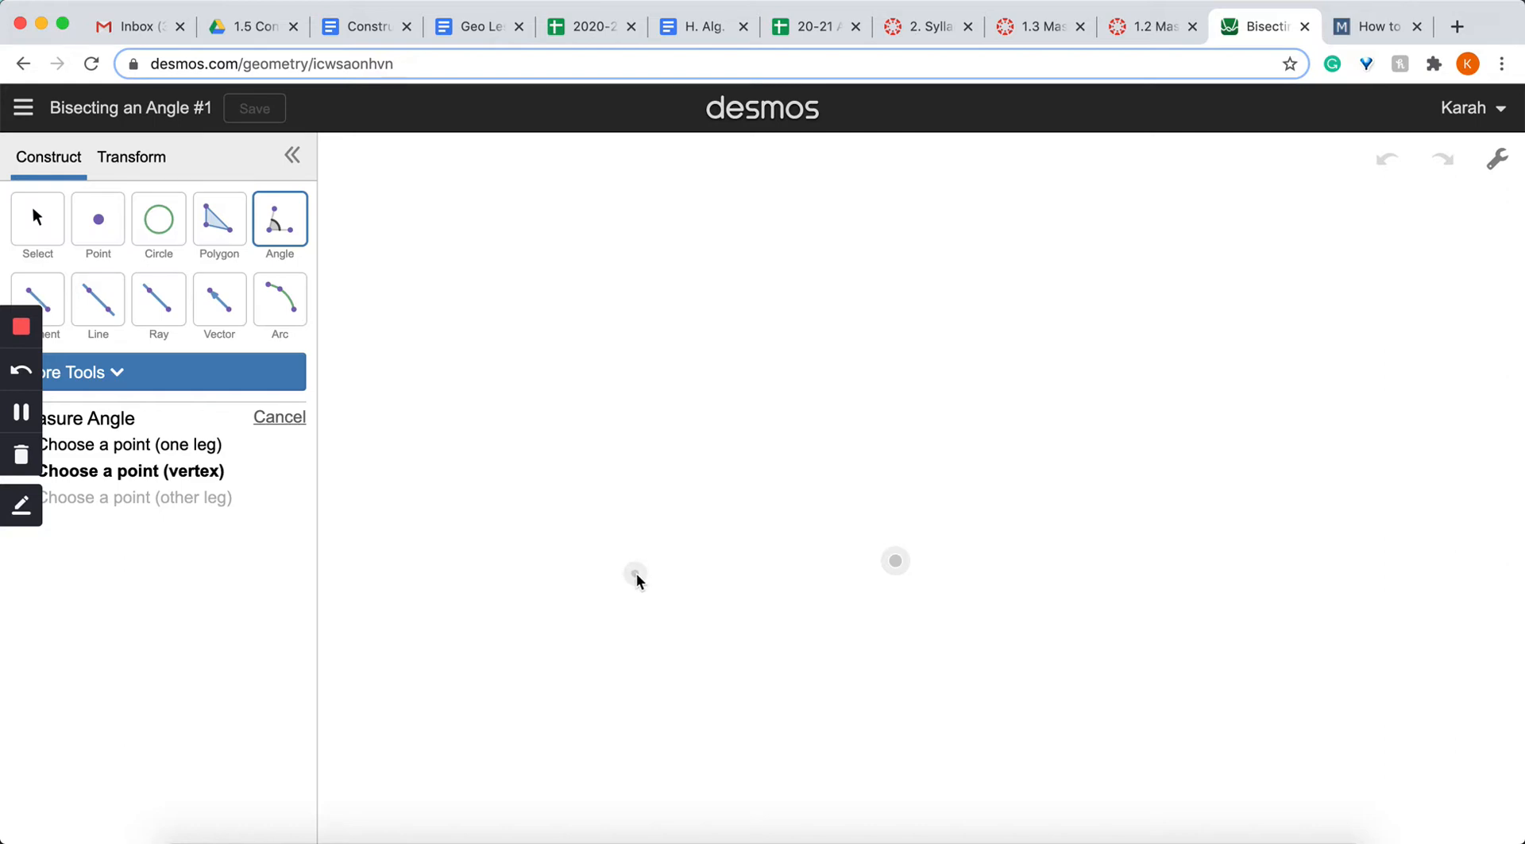
pyautogui.click(636, 573)
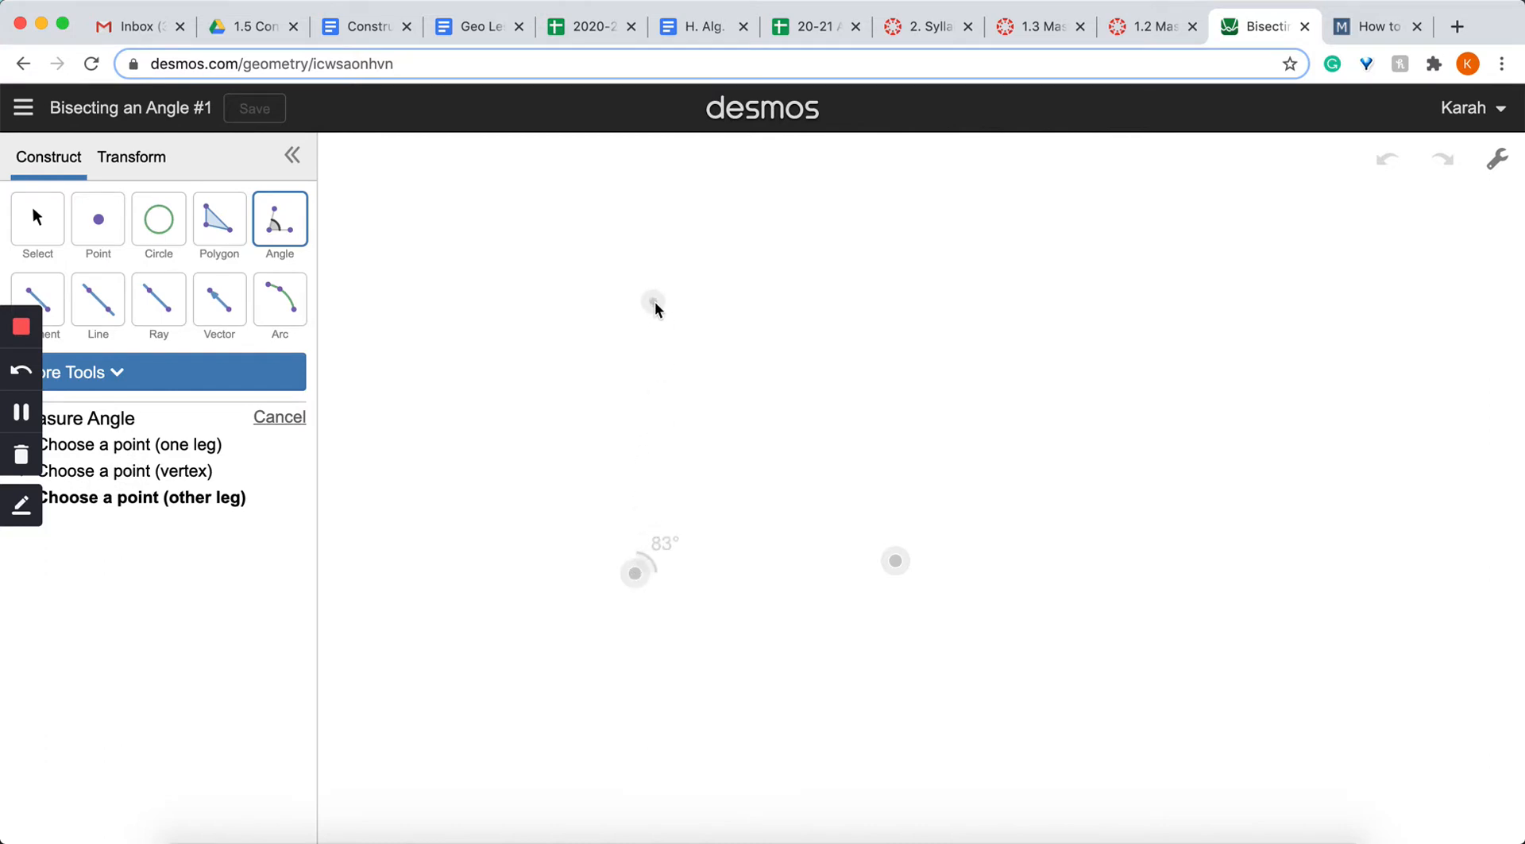
pyautogui.click(725, 314)
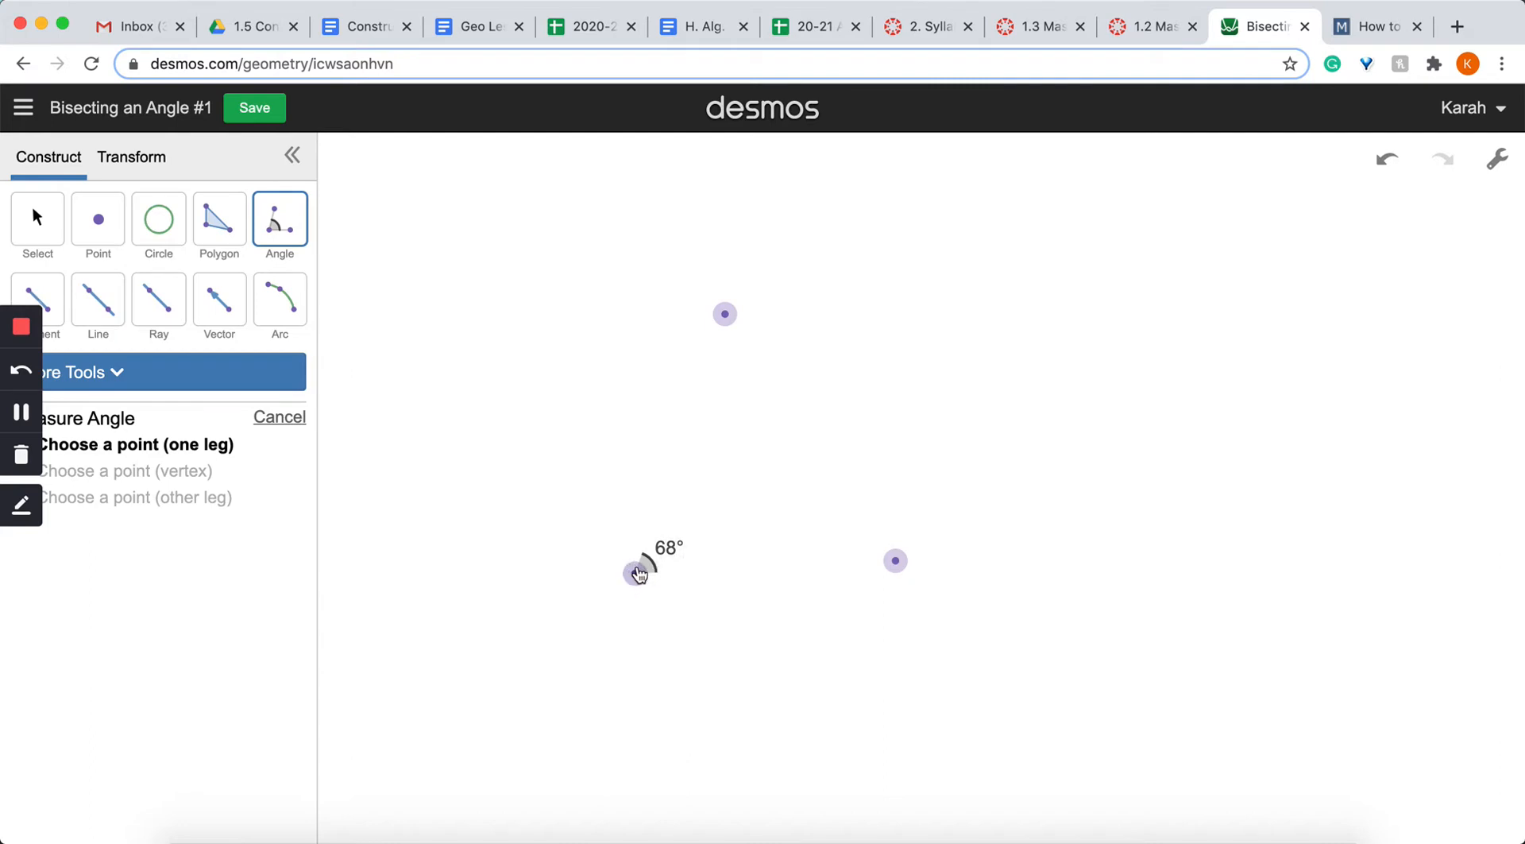
# Step: Draw the angle's two legs as segments joining the vertex to the upper point and to the right-hand point
pyautogui.click(32, 298)
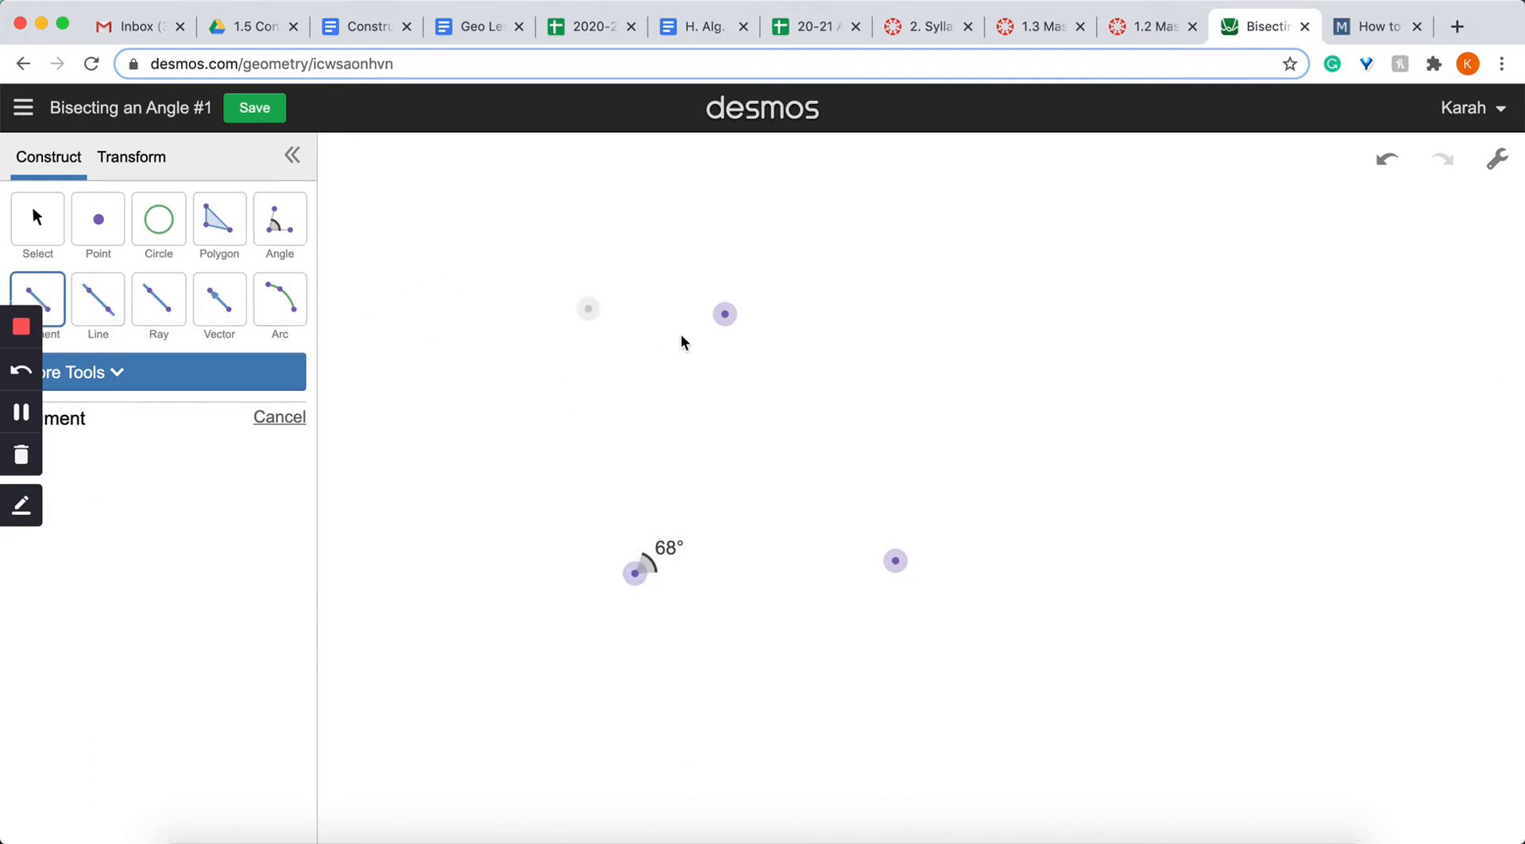
pyautogui.click(725, 314)
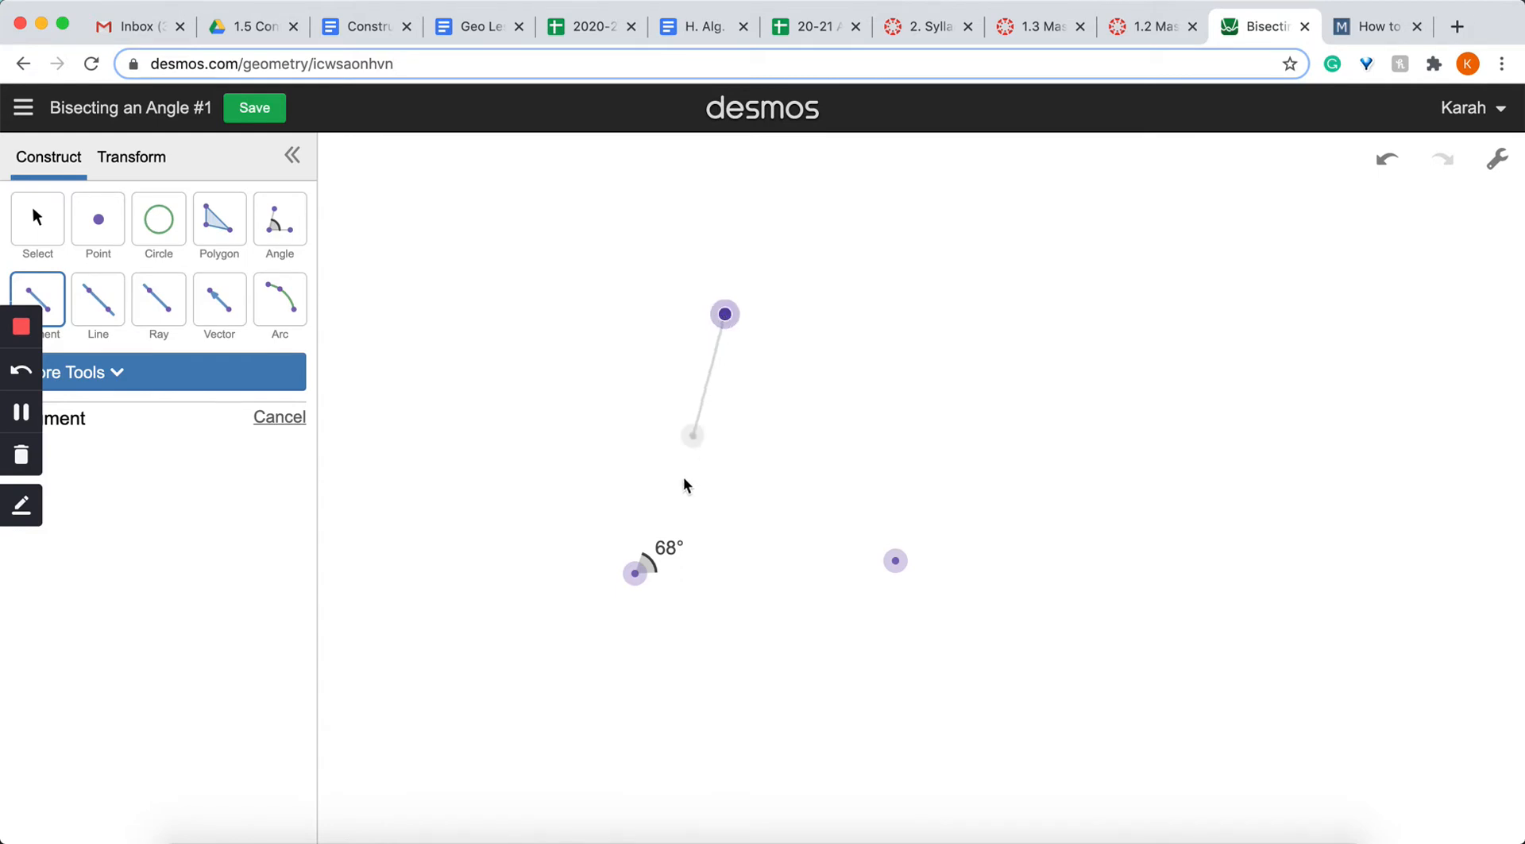
pyautogui.click(636, 574)
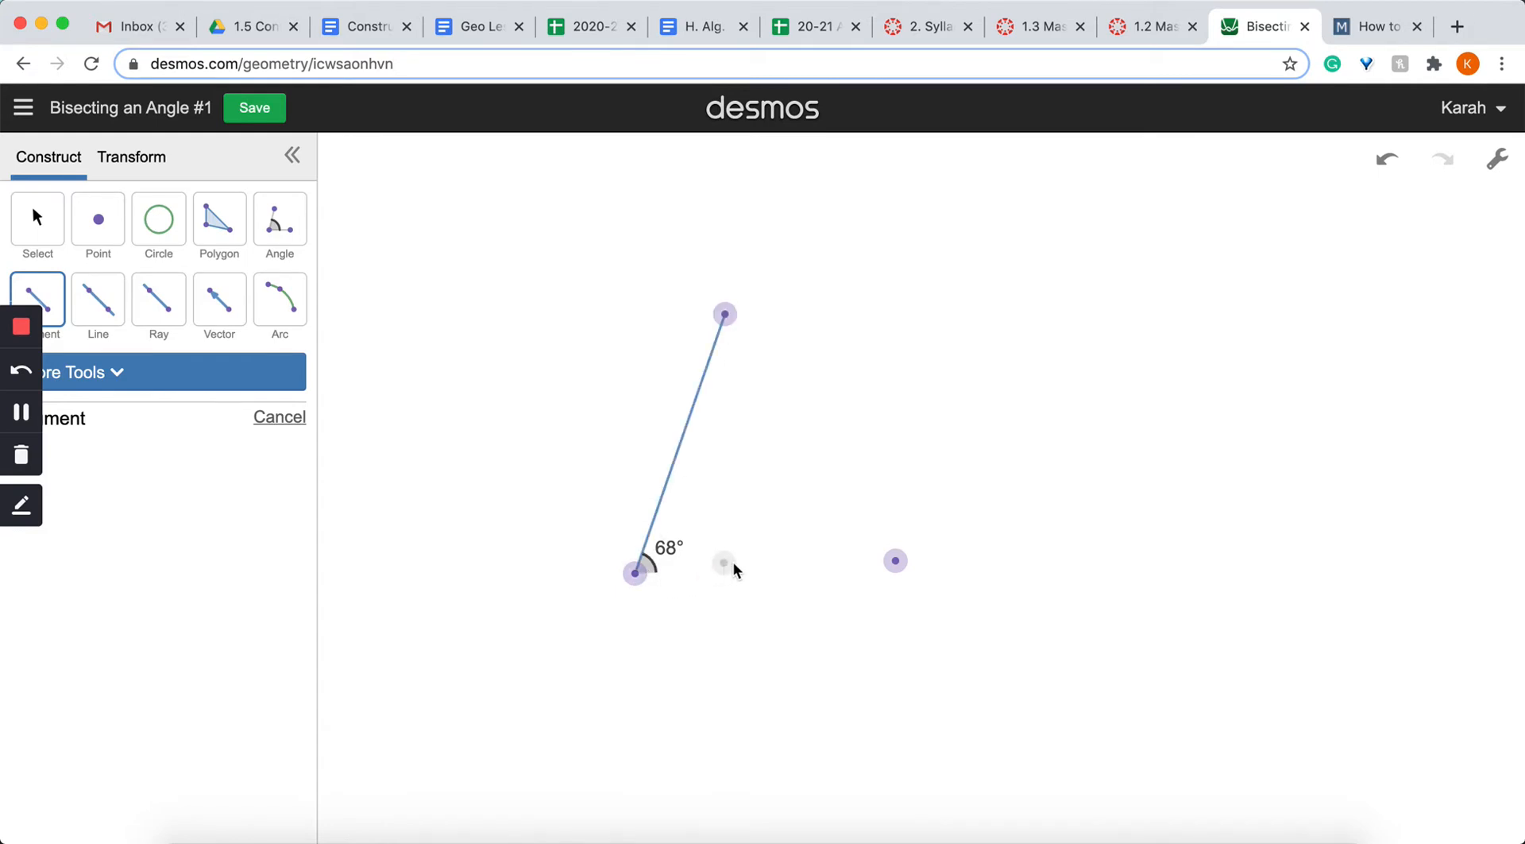
pyautogui.click(636, 574)
pyautogui.click(896, 562)
# Step: Draw a short vertical segment well to the right of the angle and use it as the Compass radius for a circle centred on the vertex
pyautogui.click(1444, 299)
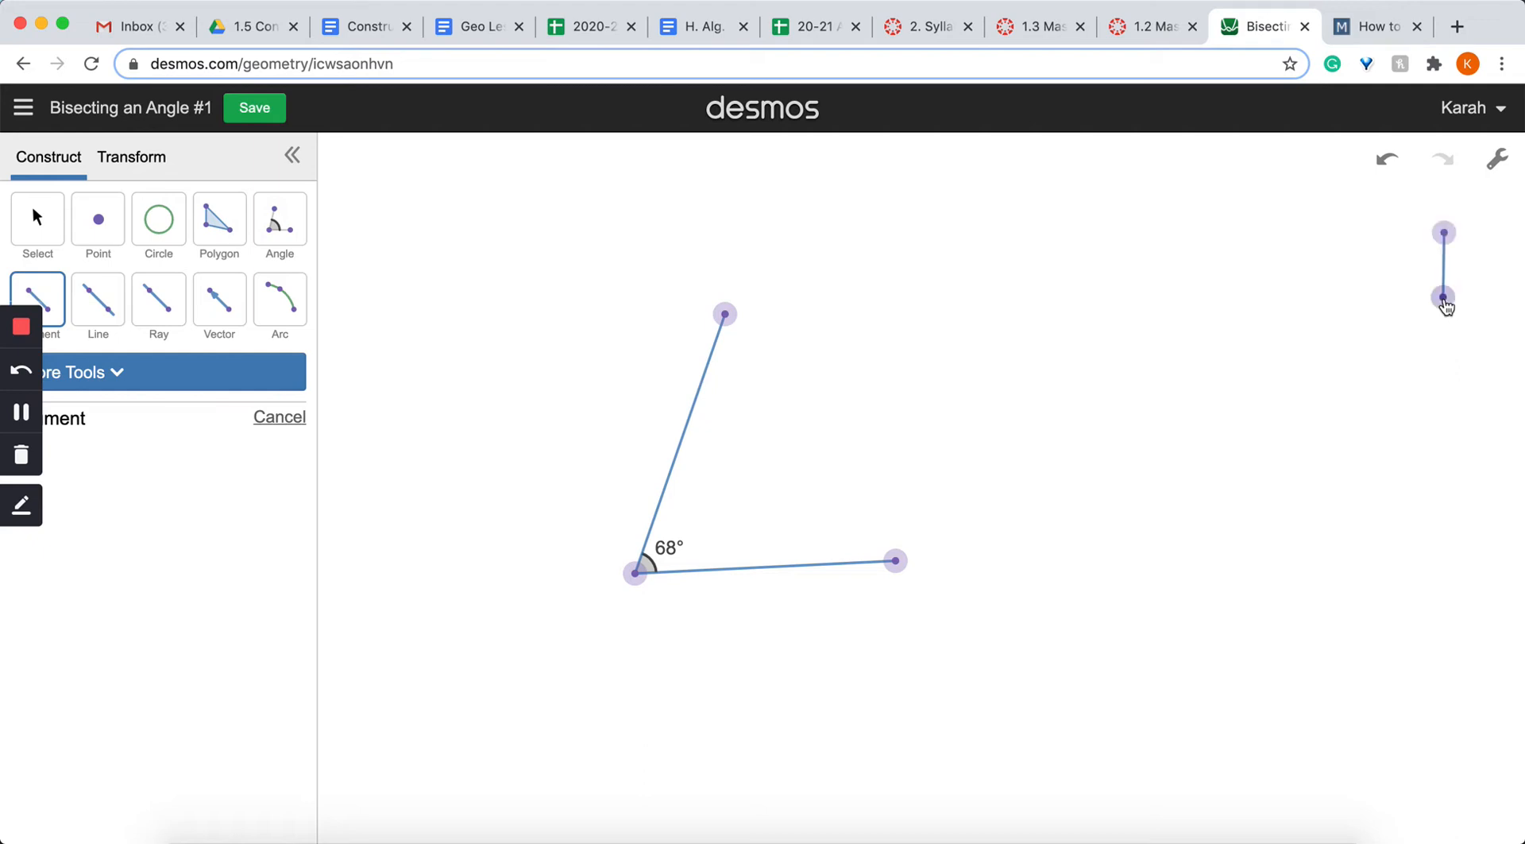
pyautogui.click(127, 373)
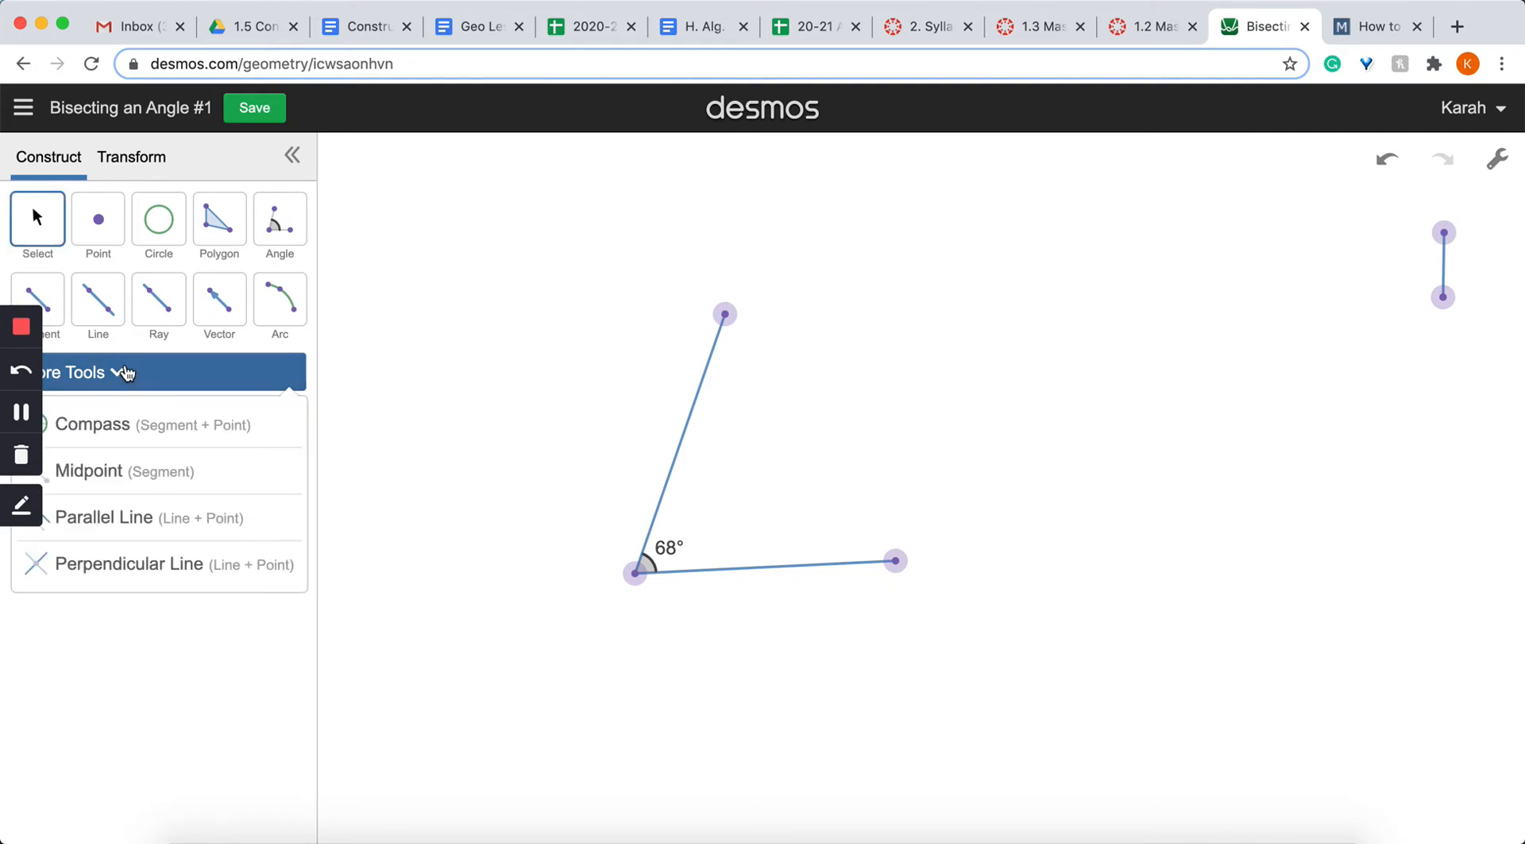
pyautogui.click(89, 435)
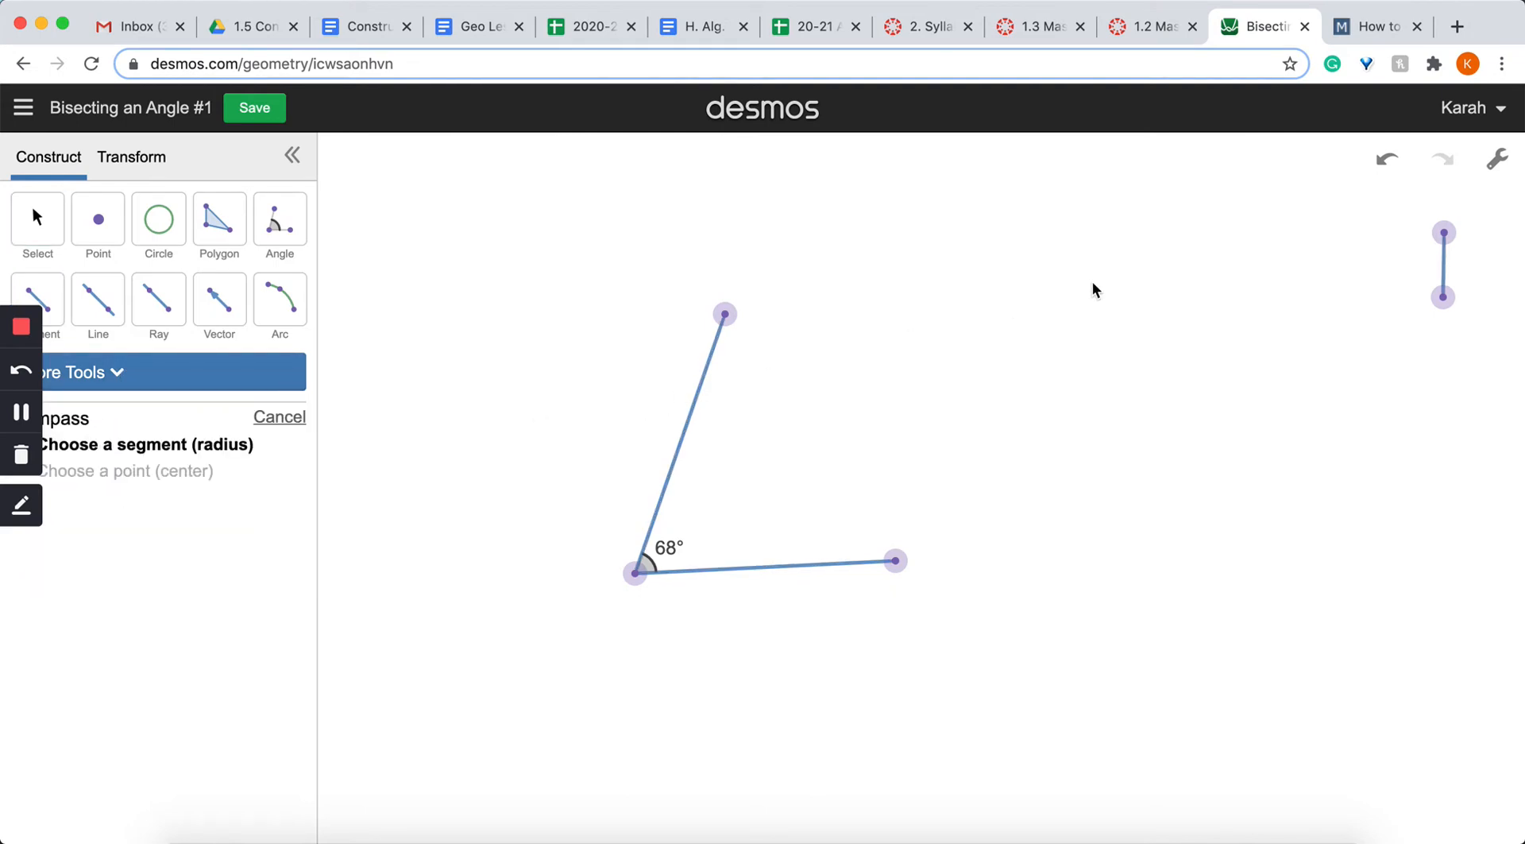
pyautogui.click(1445, 239)
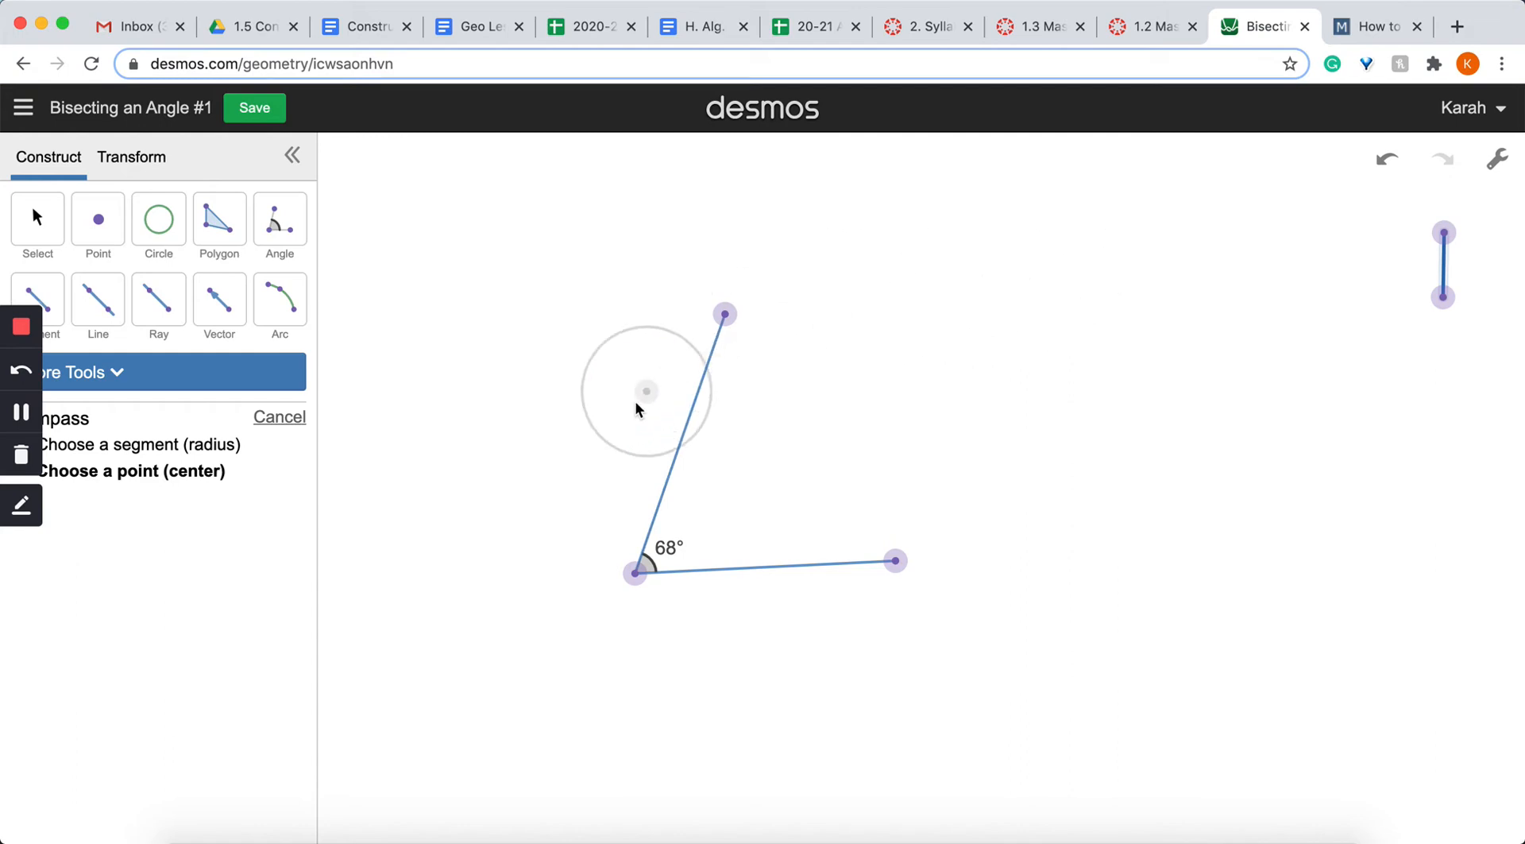
pyautogui.click(636, 574)
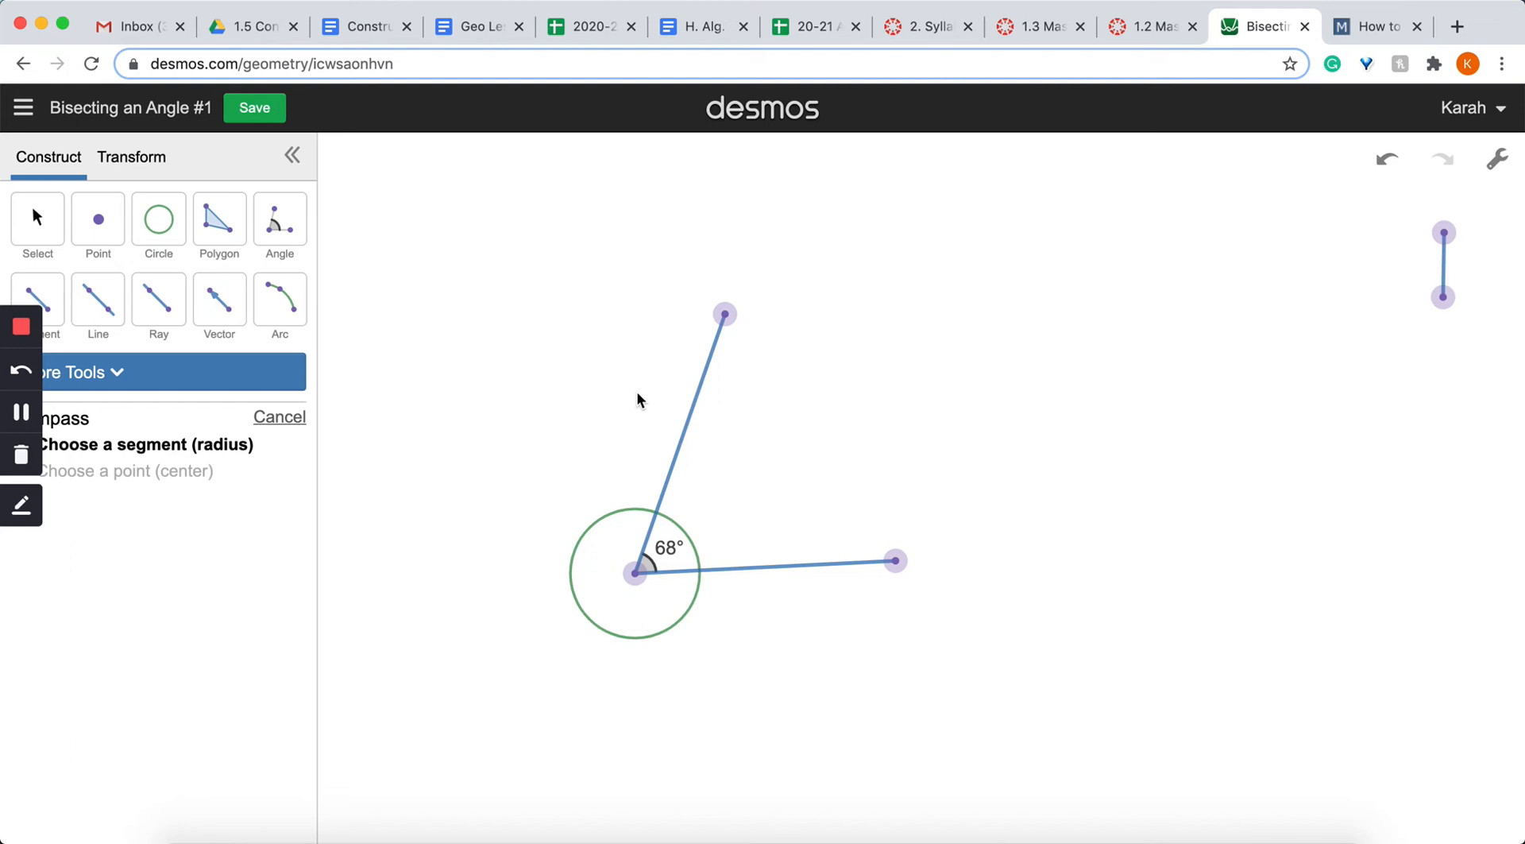
# Step: Draw a second, clearly longer near-vertical segment below the short radius segment
pyautogui.click(24, 412)
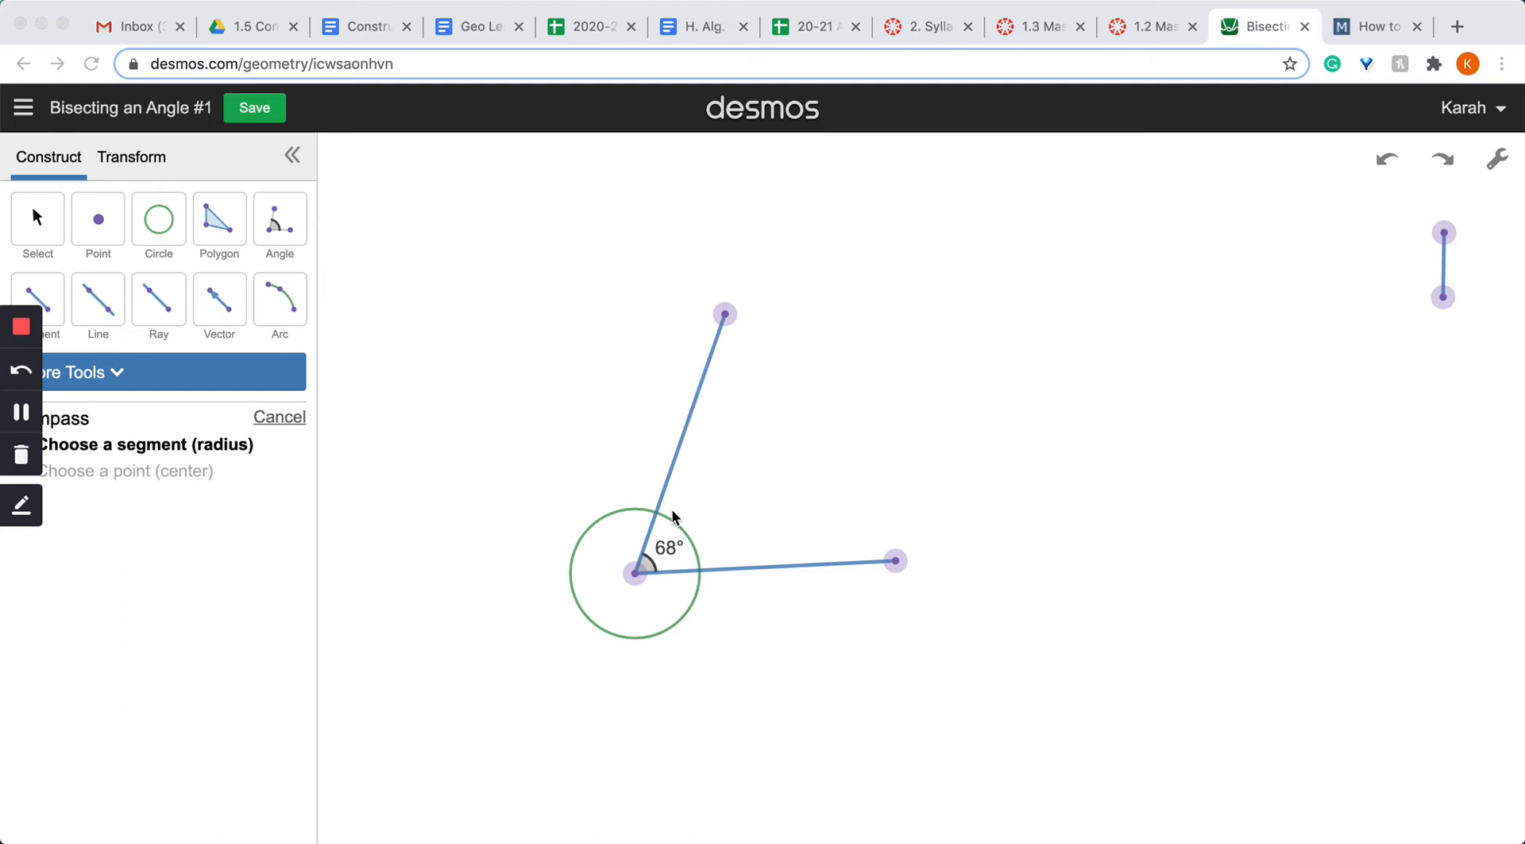
pyautogui.click(47, 310)
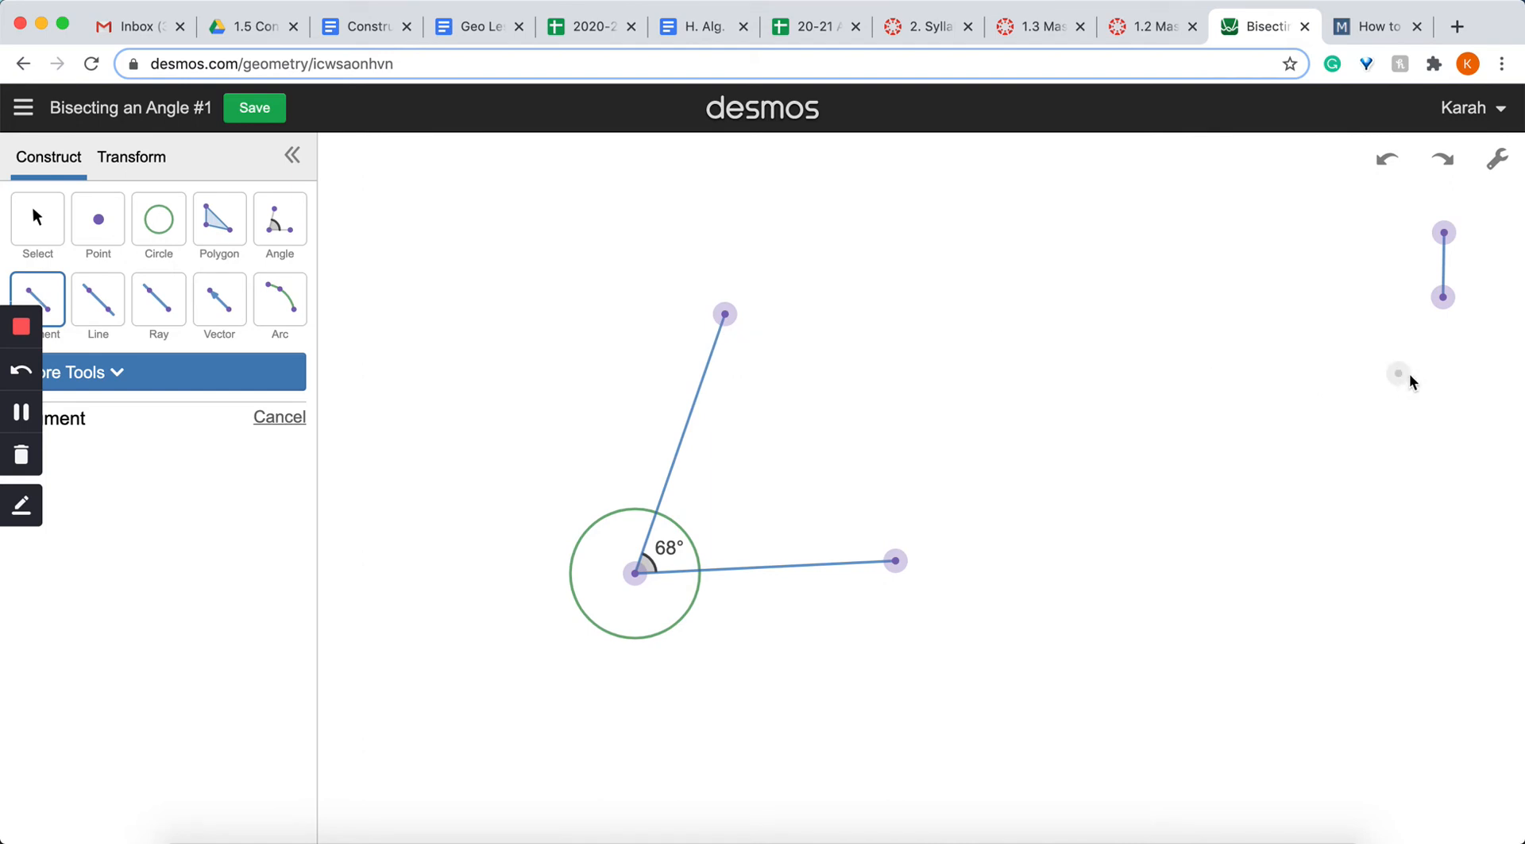
pyautogui.click(1447, 379)
pyautogui.click(1441, 550)
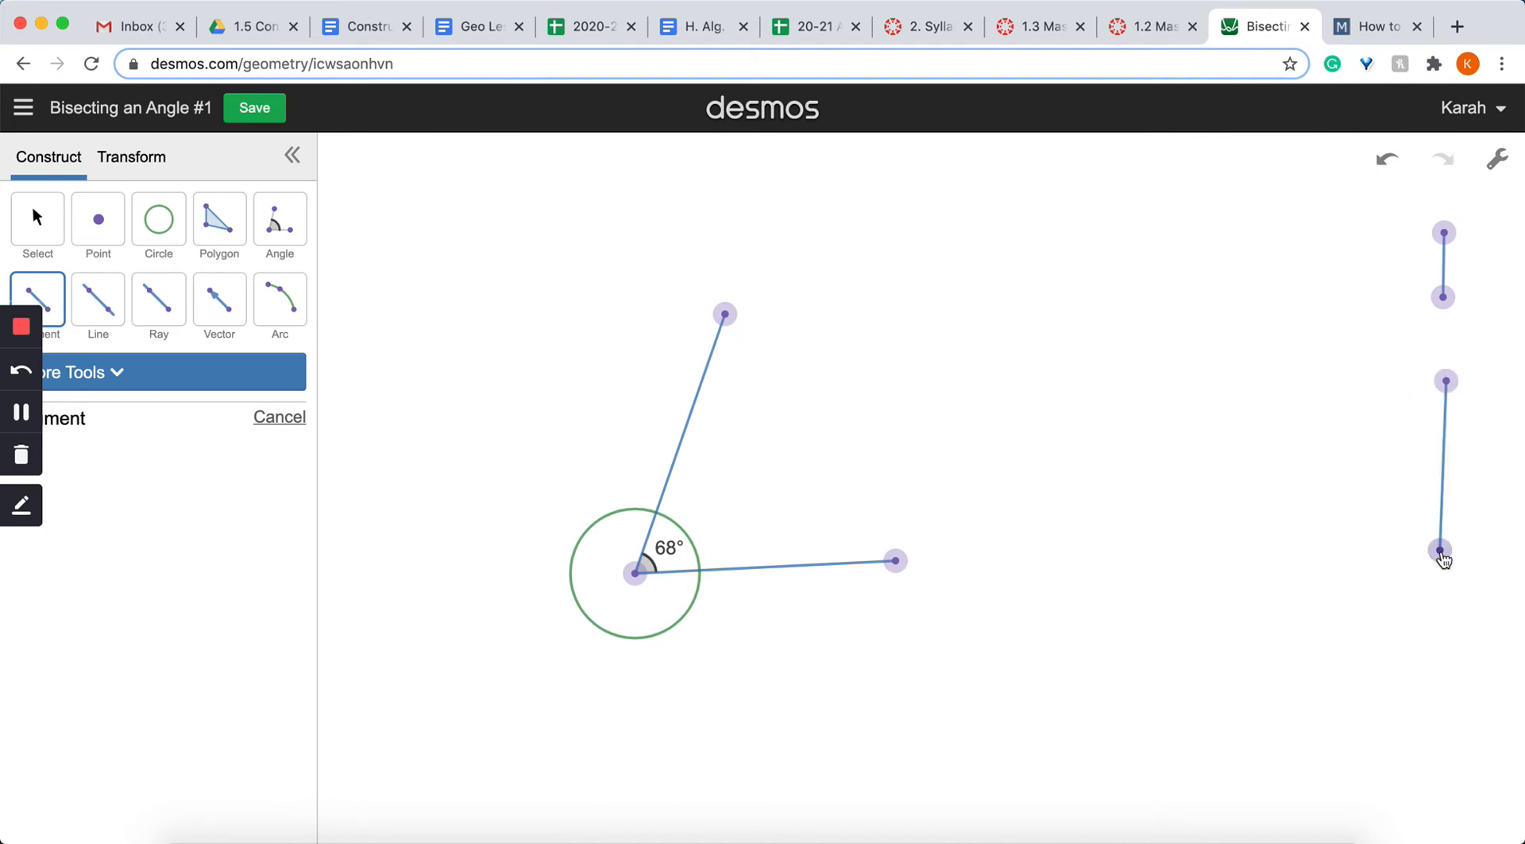
# Step: Construct two Compass circles with the longer segment as radius, centred where the small circle crosses the upper leg and the lower leg
pyautogui.click(103, 371)
pyautogui.click(92, 424)
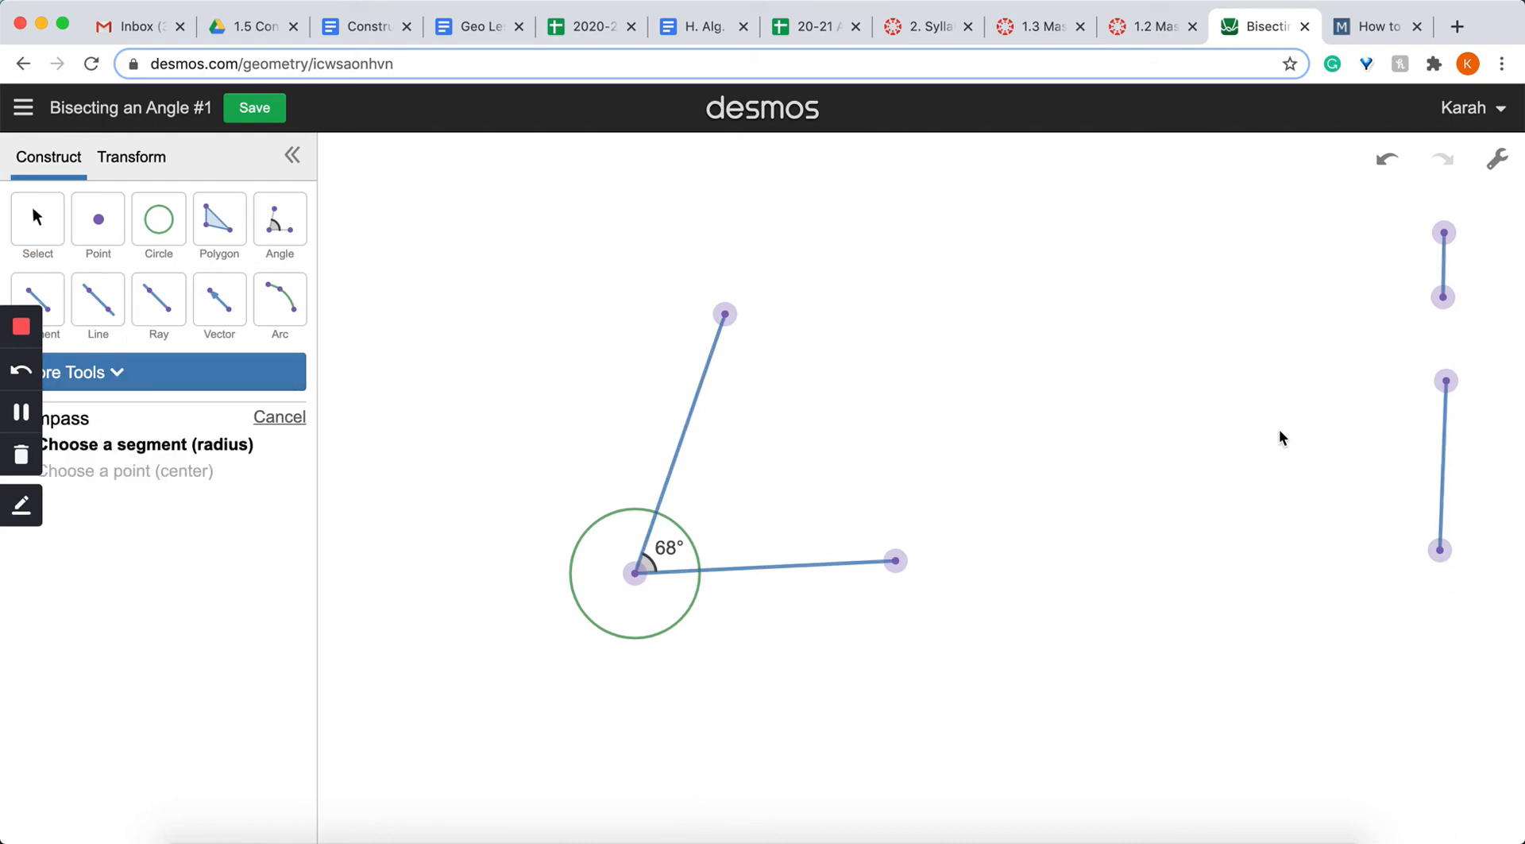
pyautogui.click(1445, 394)
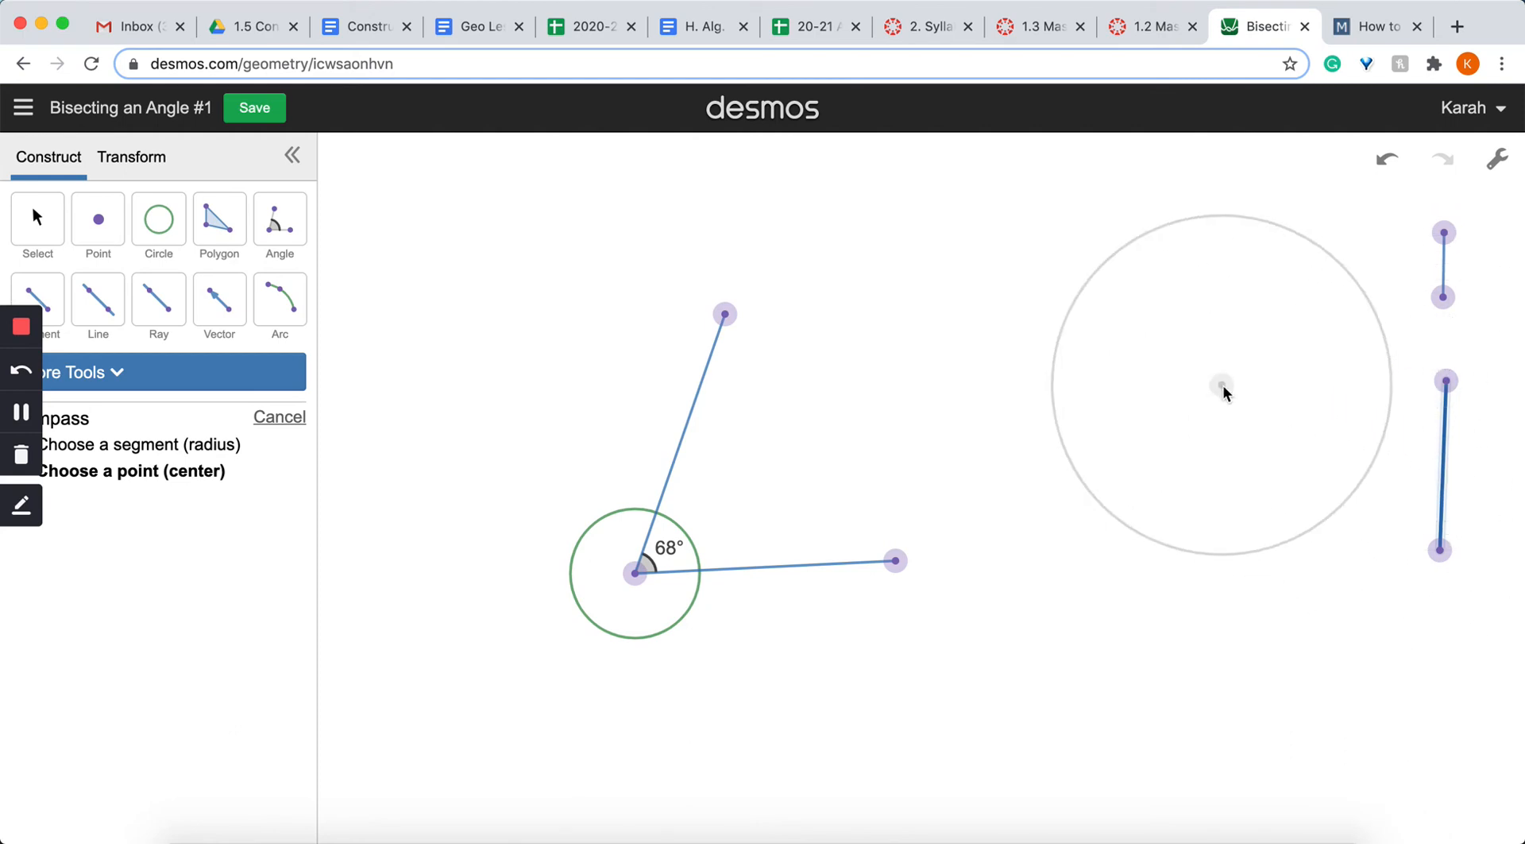
pyautogui.click(657, 513)
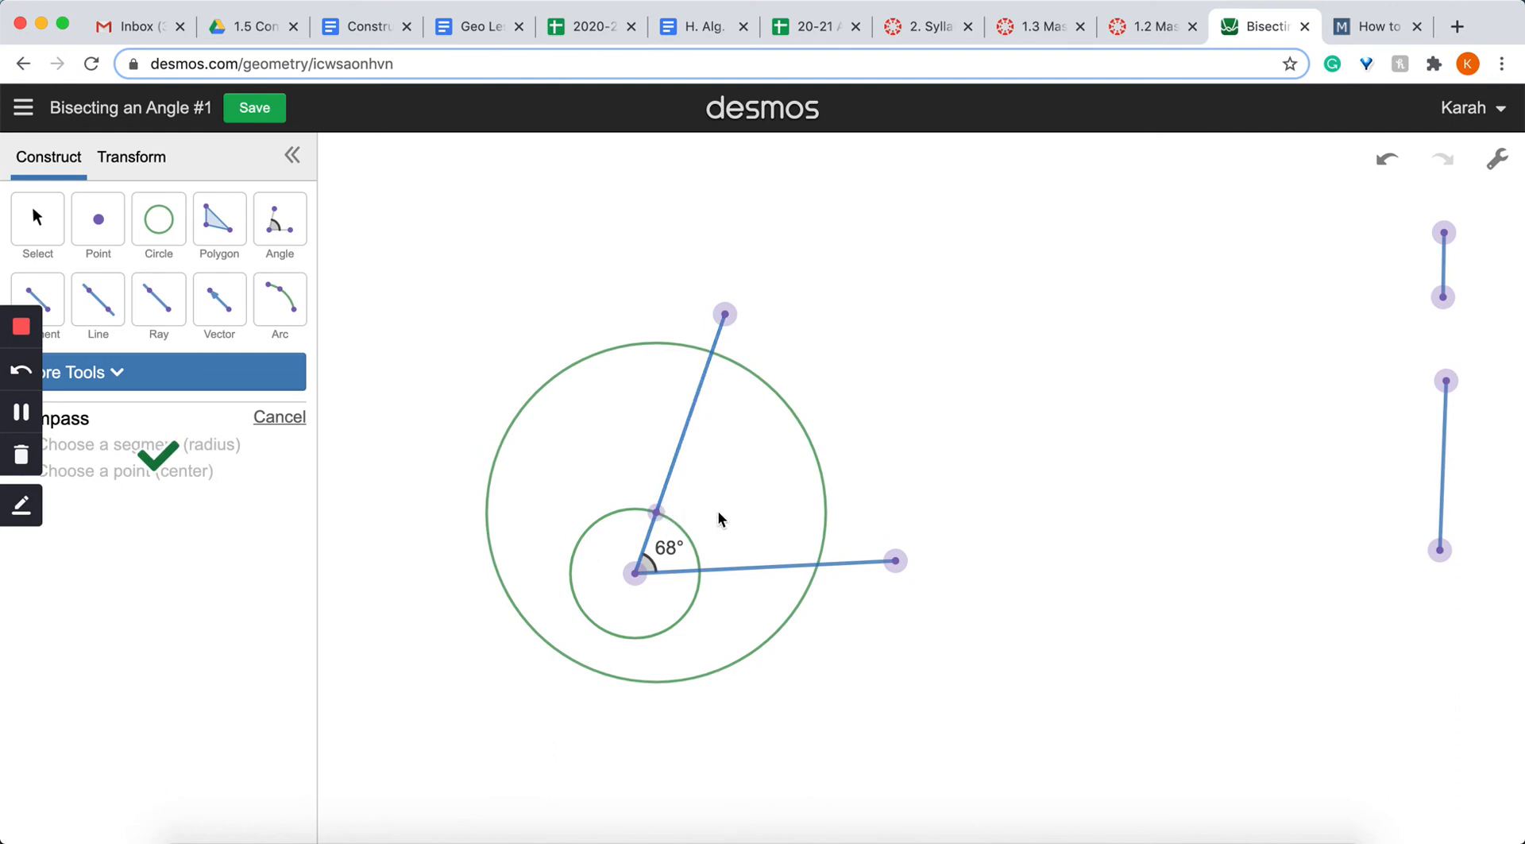
pyautogui.click(1447, 389)
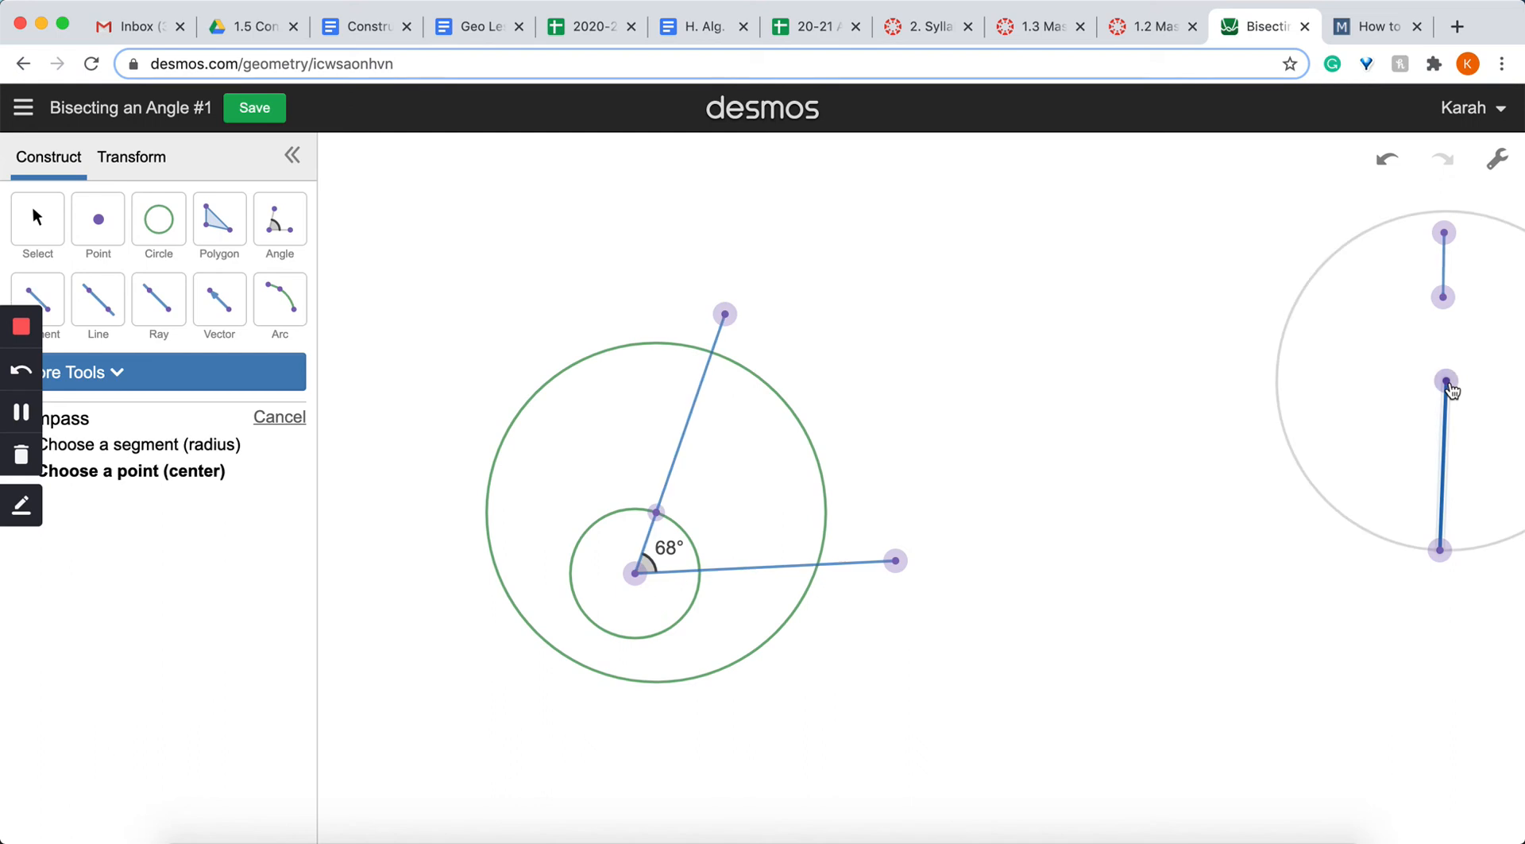
pyautogui.click(701, 573)
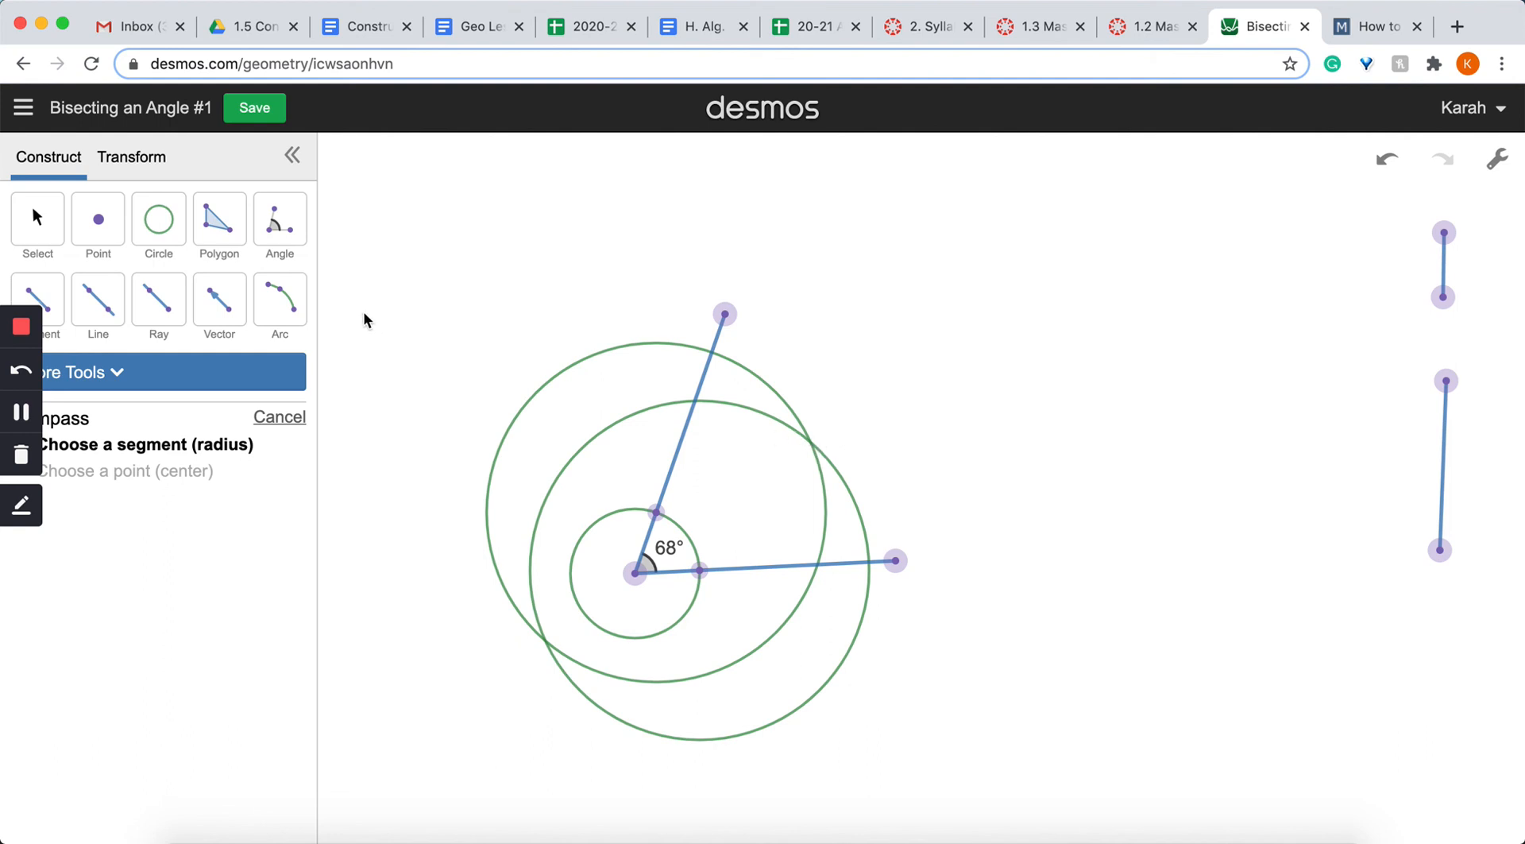
# Step: Draw the bisecting ray from the vertex through the large circles' intersection inside the angle, and save the construction
pyautogui.click(157, 303)
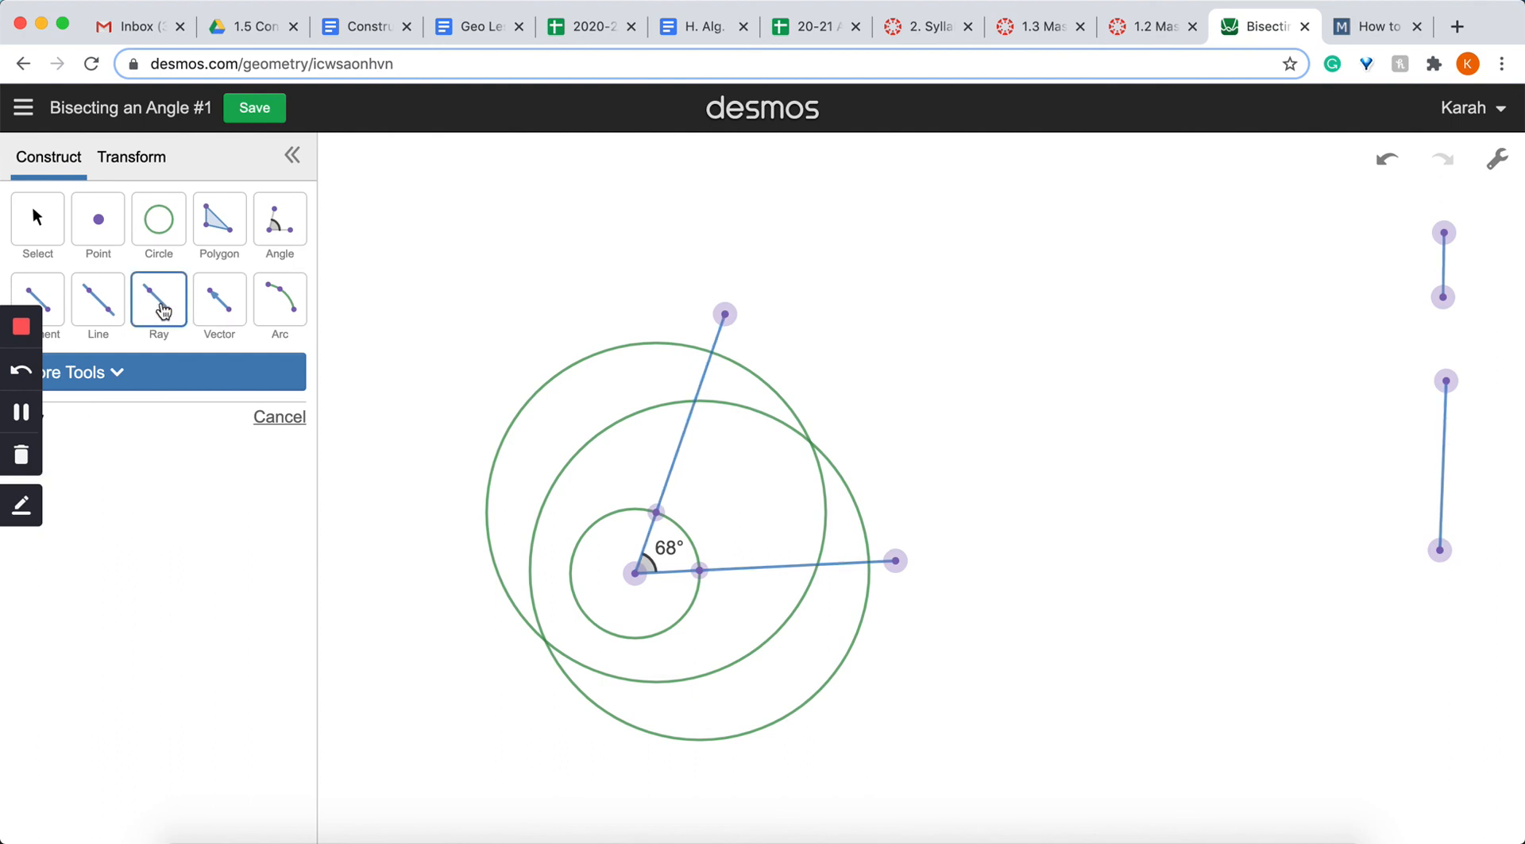
pyautogui.click(636, 573)
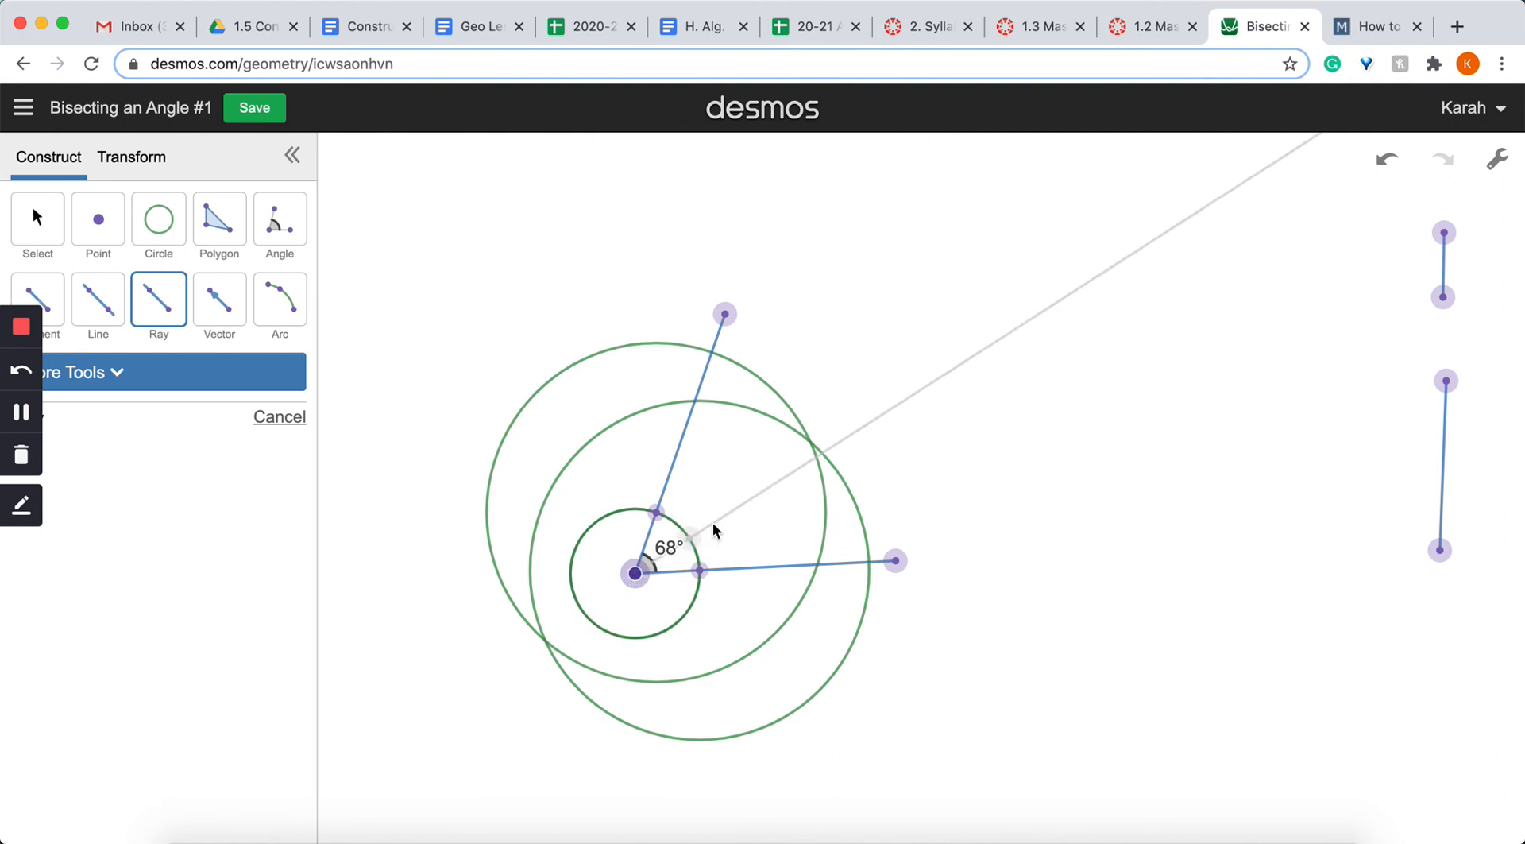
pyautogui.click(811, 443)
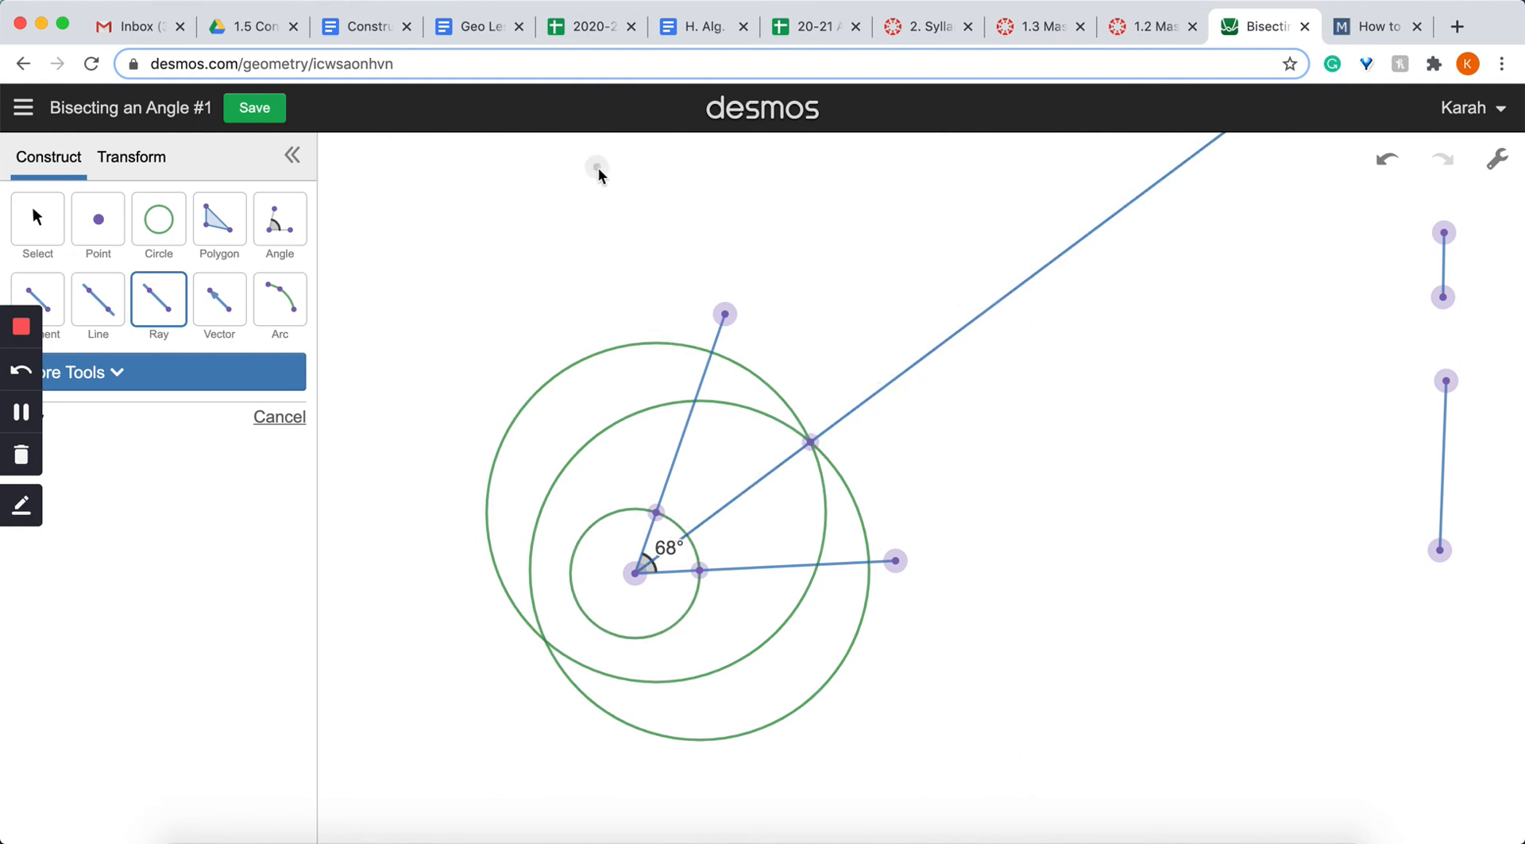
pyautogui.click(267, 116)
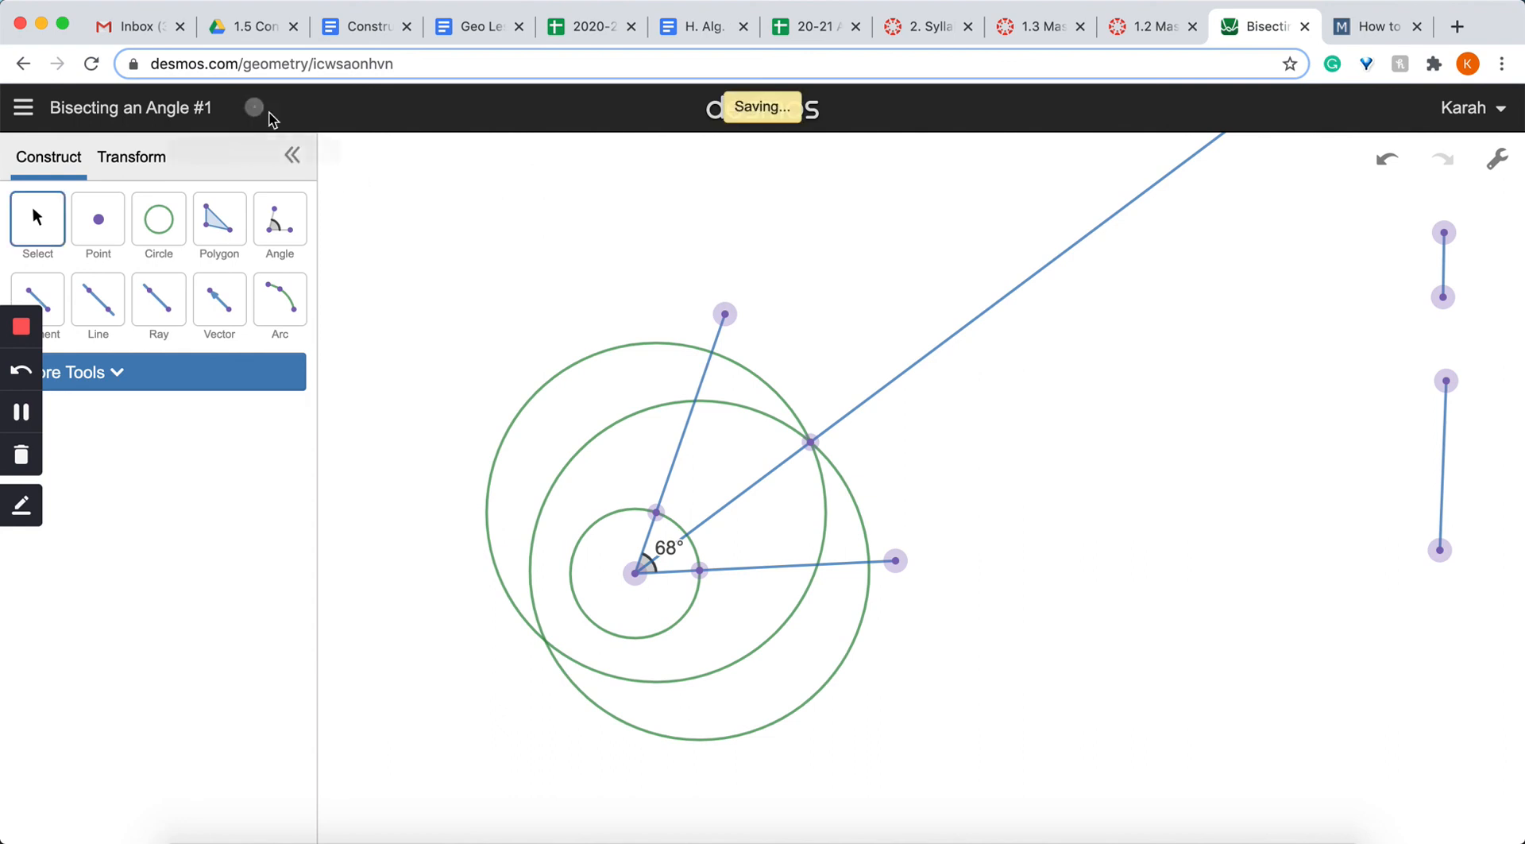